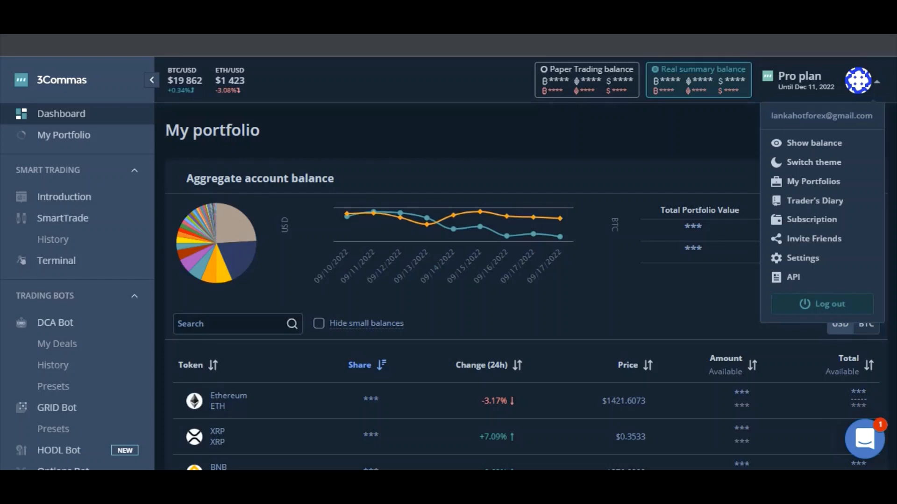
{"action": "key", "text": "ctrl+t"}
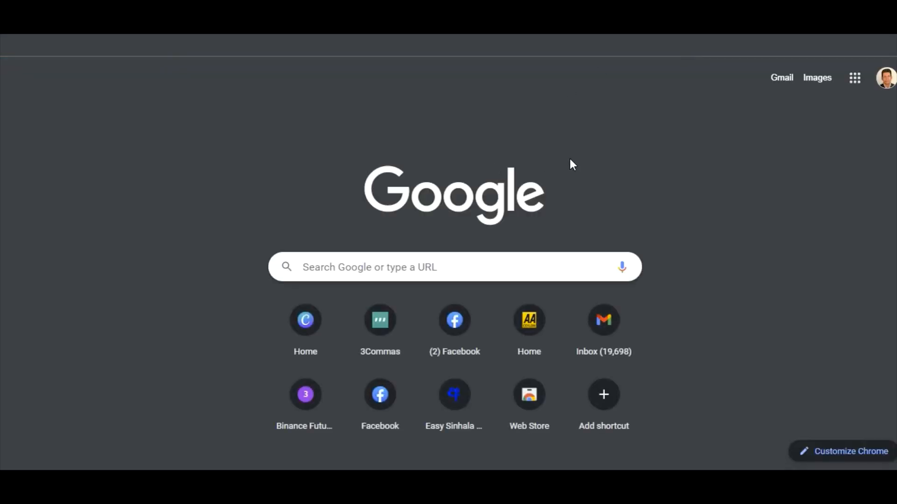
{"action": "type", "text": "wha"}
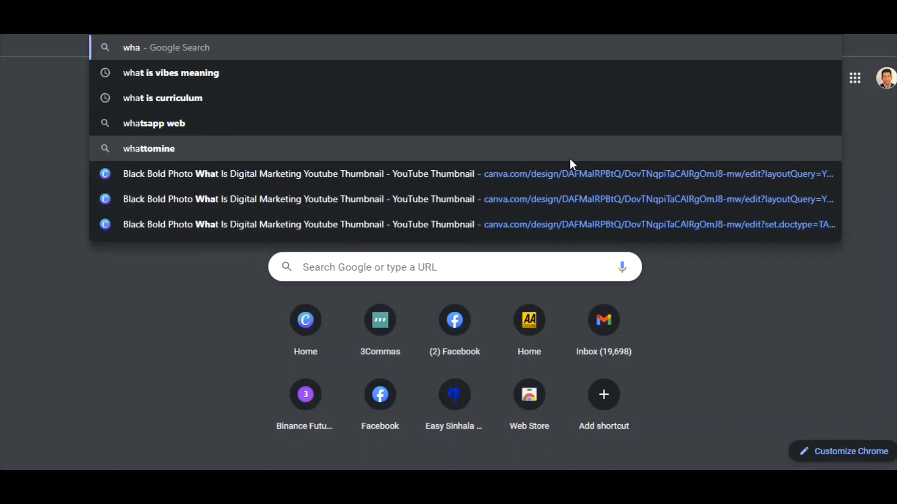
{"action": "key", "text": "BackSpace"}
{"action": "key", "text": "BackSpace"}
{"action": "key", "text": "BackSpace"}
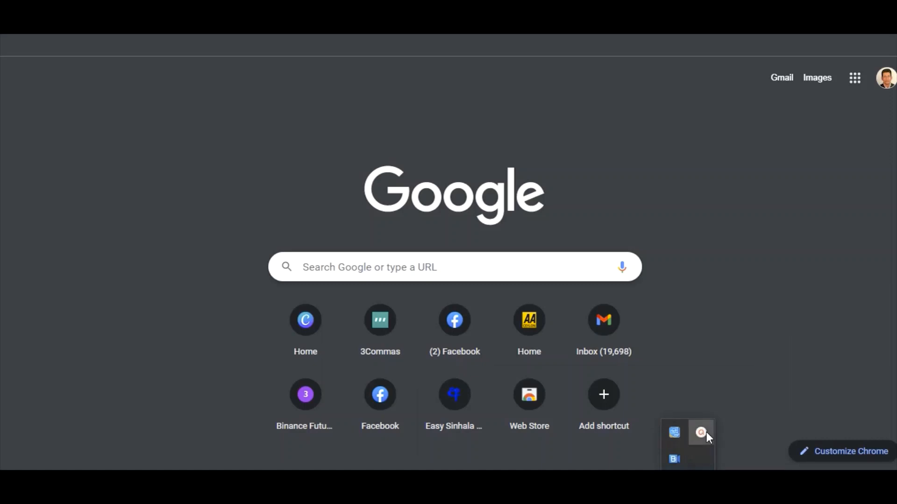
{"action": "left_click", "coordinate": [706, 433]}
{"action": "left_click", "coordinate": [699, 425]}
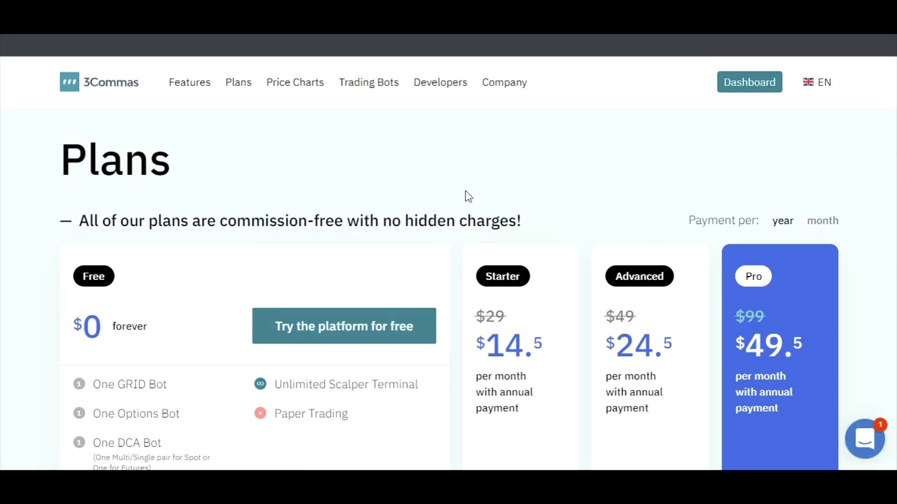
{"action": "scroll", "coordinate": [187, 227], "scroll_direction": "down", "scroll_amount": 4}
{"action": "scroll", "coordinate": [46, 182], "scroll_direction": "up", "scroll_amount": 3}
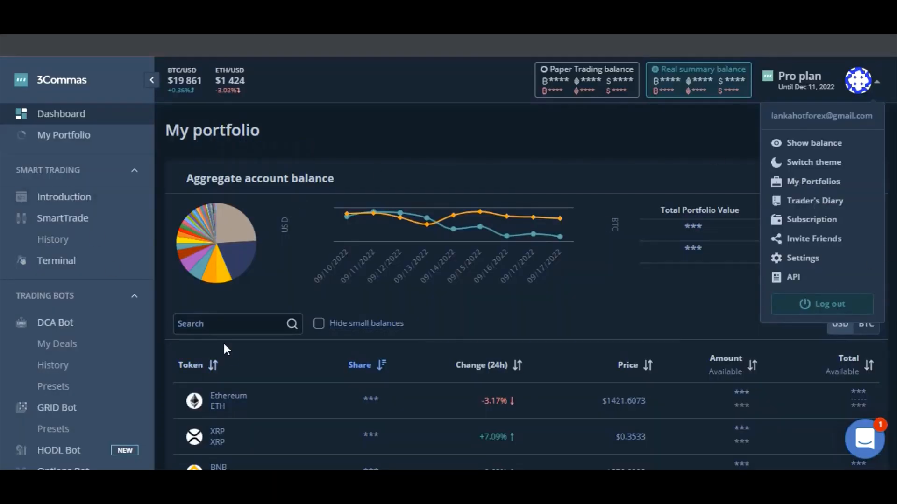
- Start creating a new DCA bot using the Advanced setup
{"action": "left_click", "coordinate": [704, 144]}
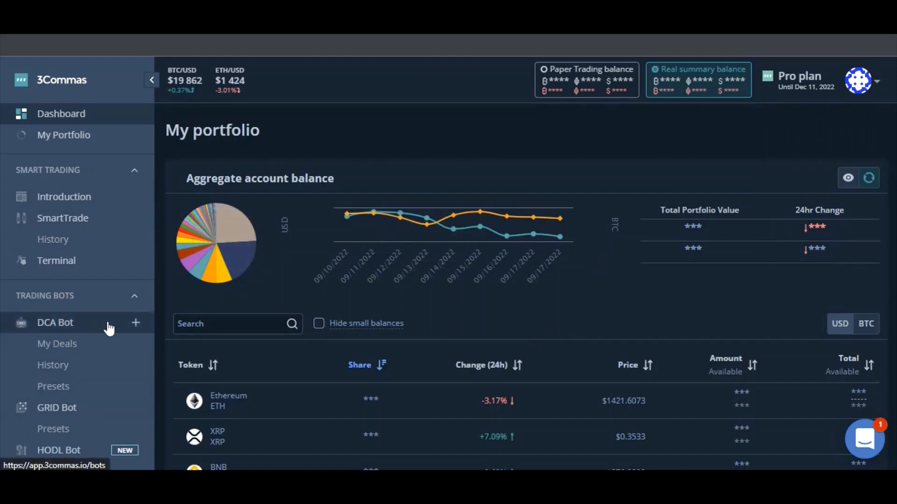
{"action": "left_click", "coordinate": [136, 331]}
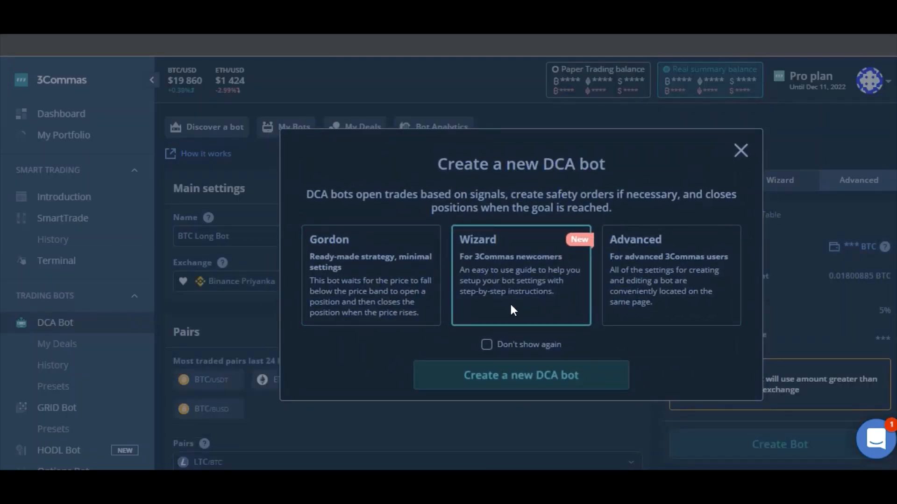
{"action": "left_click", "coordinate": [652, 286]}
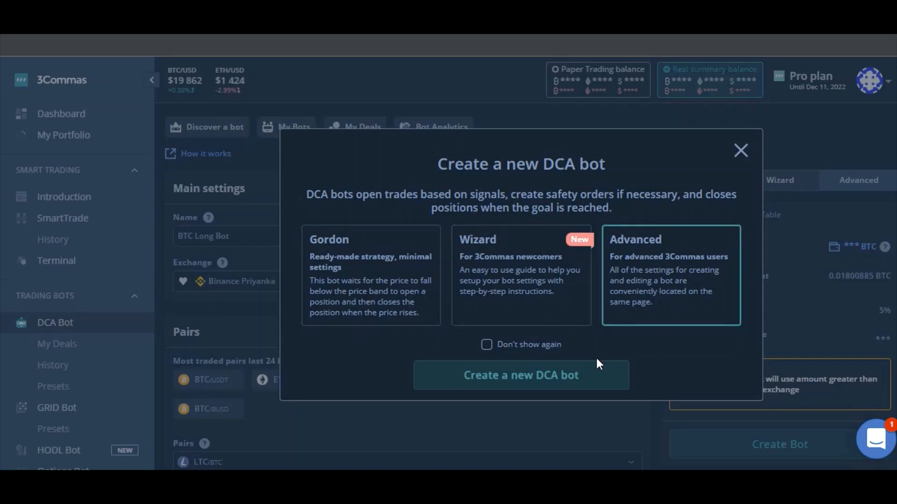
{"action": "left_click", "coordinate": [575, 384]}
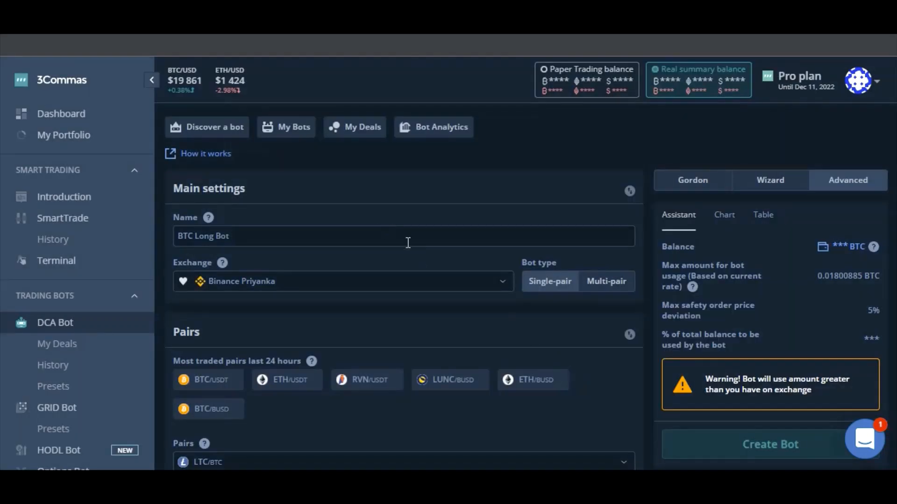
- Search the exchange accounts by the account holder's name and select that holder's Binance Futures USDT-M account for the bot
{"action": "scroll", "coordinate": [389, 182], "scroll_direction": "down", "scroll_amount": 2}
{"action": "scroll", "coordinate": [388, 188], "scroll_direction": "up", "scroll_amount": 2}
{"action": "left_click_drag", "start_coordinate": [242, 236], "coordinate": [179, 237]}
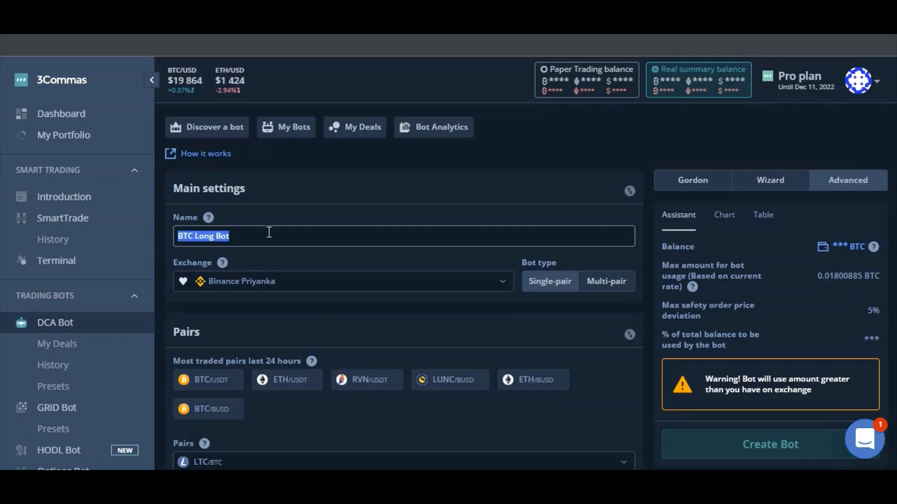
{"action": "mouse_move", "coordinate": [208, 217]}
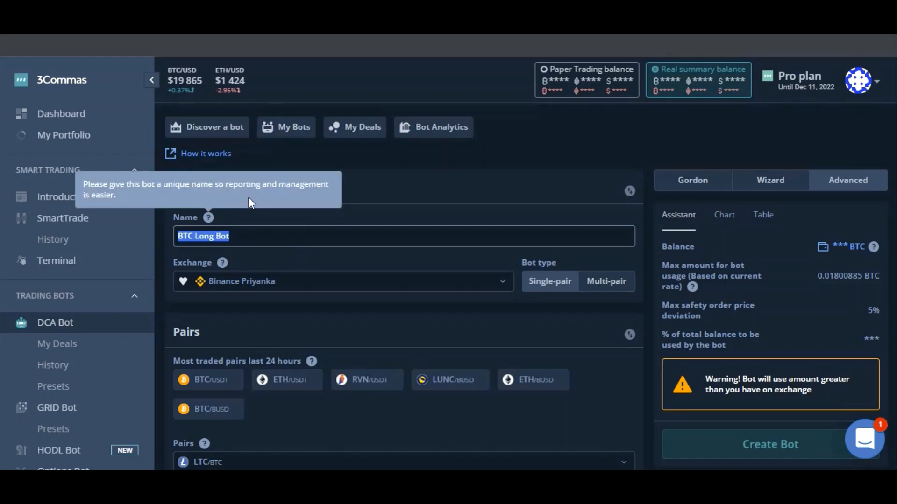
{"action": "left_click", "coordinate": [323, 289]}
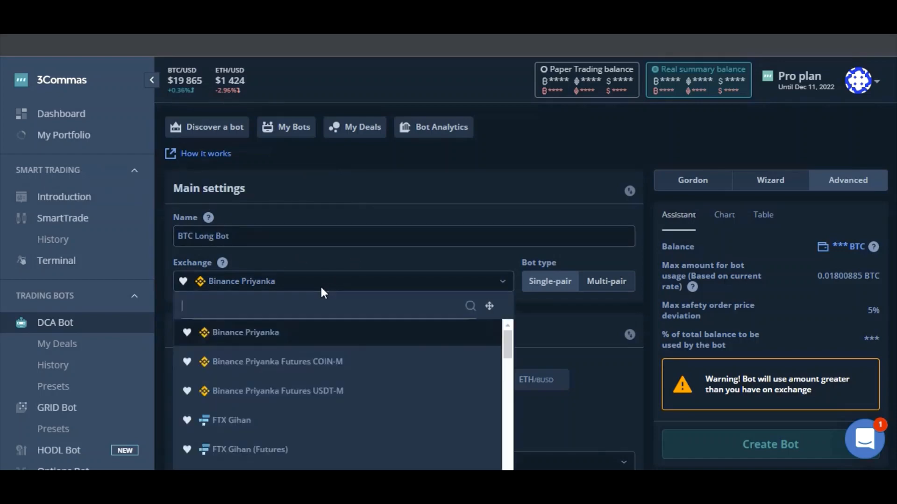
{"action": "type", "text": "rashinu"}
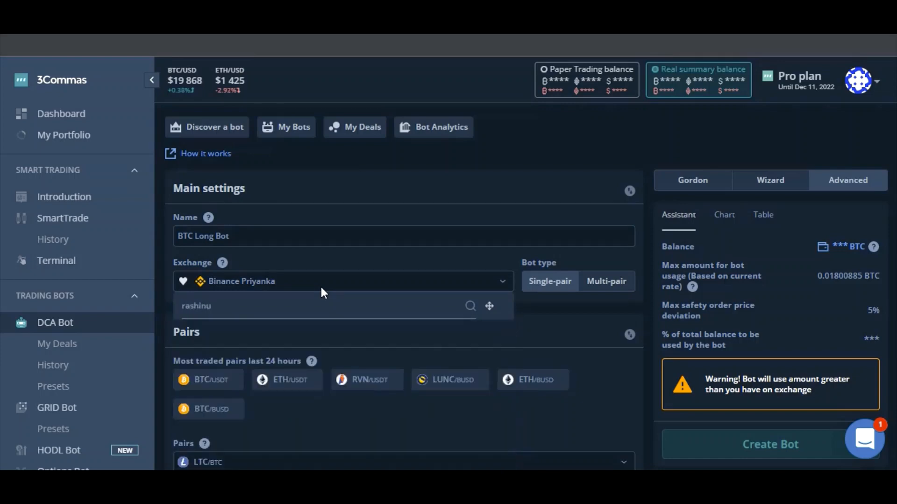
{"action": "key", "text": "BackSpace"}
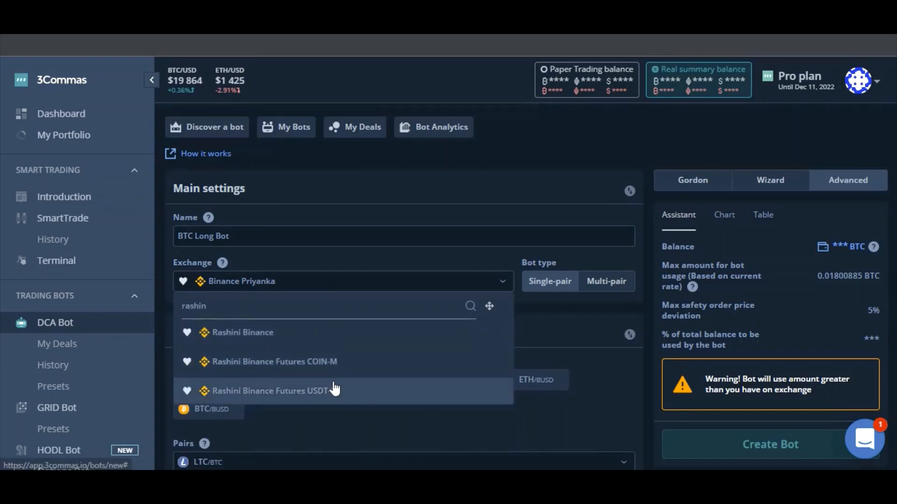
{"action": "left_click", "coordinate": [332, 390]}
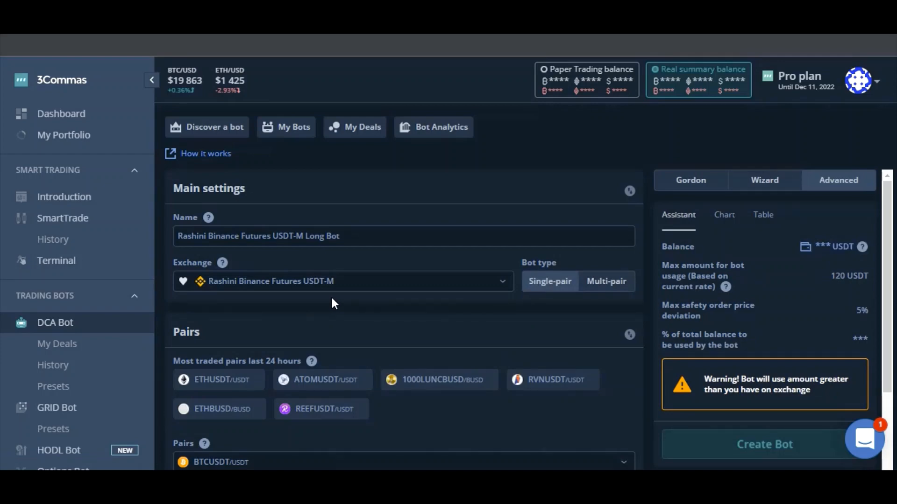
- Remove the account holder's name from the bot name so it reads "Binance Futures USDT-M Long Bot"
{"action": "left_click", "coordinate": [208, 236]}
{"action": "key", "text": "BackSpace"}
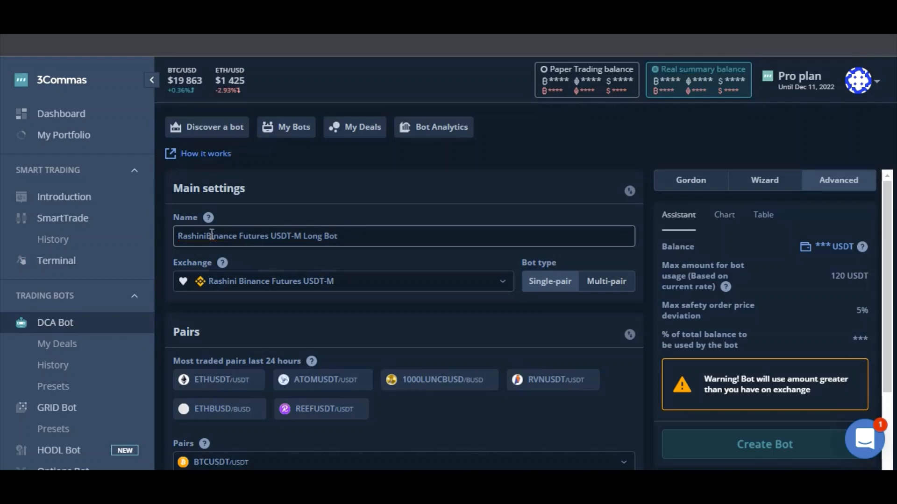
{"action": "key", "text": "BackSpace"}
{"action": "key", "text": "BackSpace"}
{"action": "key", "text": "BackSpace"}
{"action": "key", "text": "BackSpace"}
{"action": "key", "text": "BackSpace"}
{"action": "key", "text": "BackSpace"}
{"action": "key", "text": "BackSpace"}
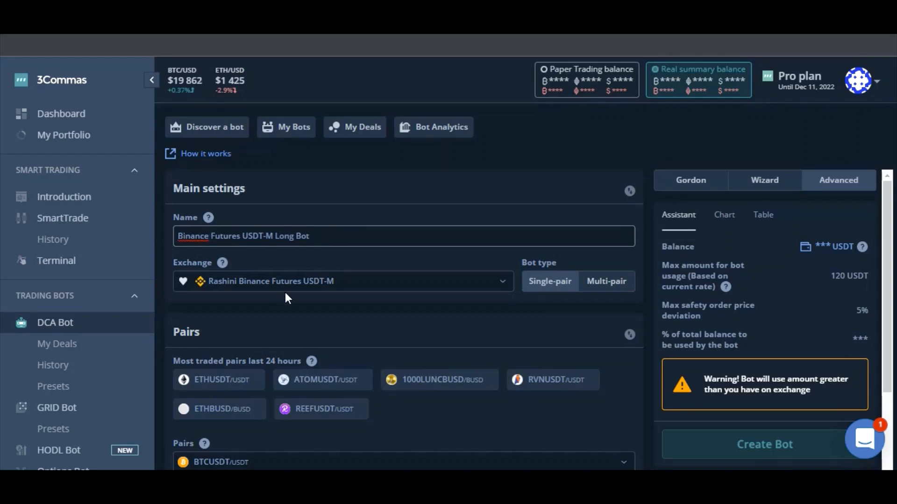
- Set the bot's trading pair to ETHUSDT/USDT
{"action": "scroll", "coordinate": [286, 296], "scroll_direction": "down", "scroll_amount": 5}
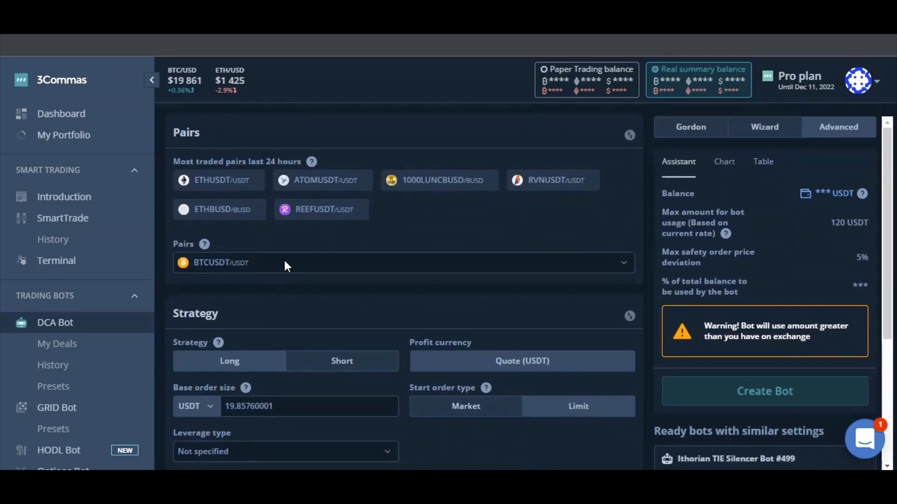
{"action": "left_click", "coordinate": [285, 265]}
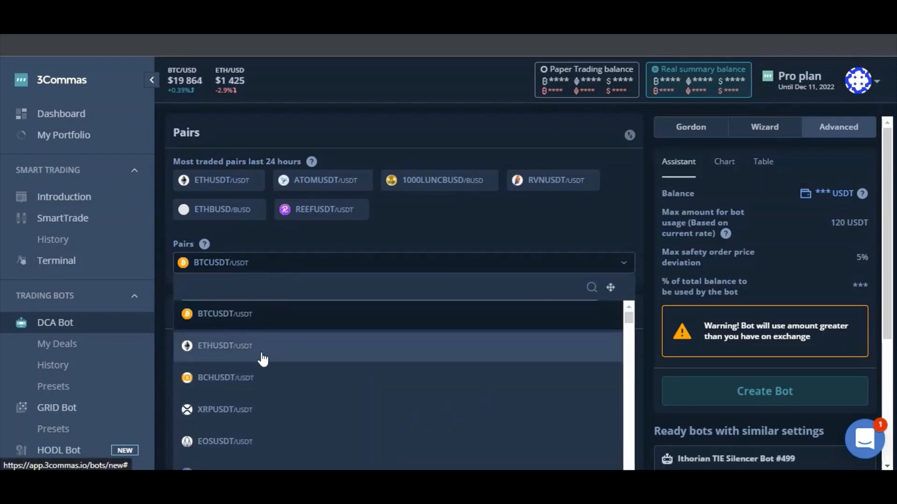
{"action": "left_click", "coordinate": [290, 355]}
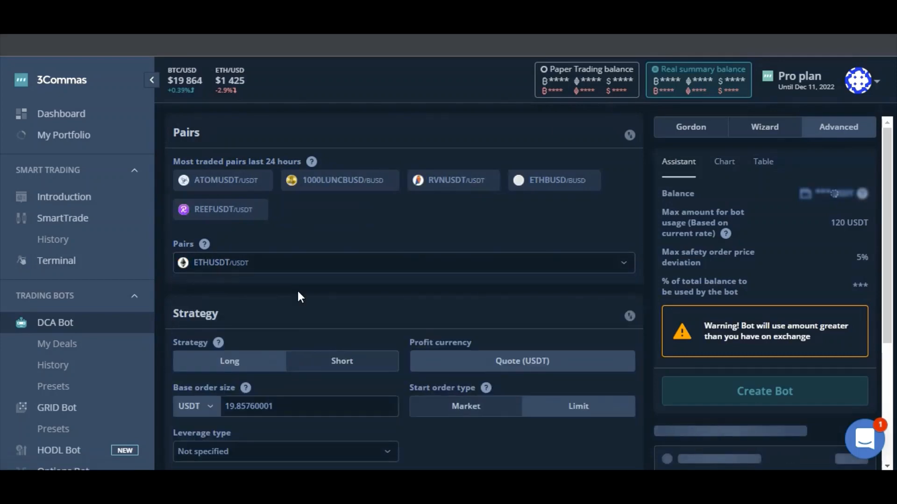
- Rename the bot to "Binance Futures ETHUSDT Long Bot"
{"action": "scroll", "coordinate": [298, 297], "scroll_direction": "up", "scroll_amount": 5}
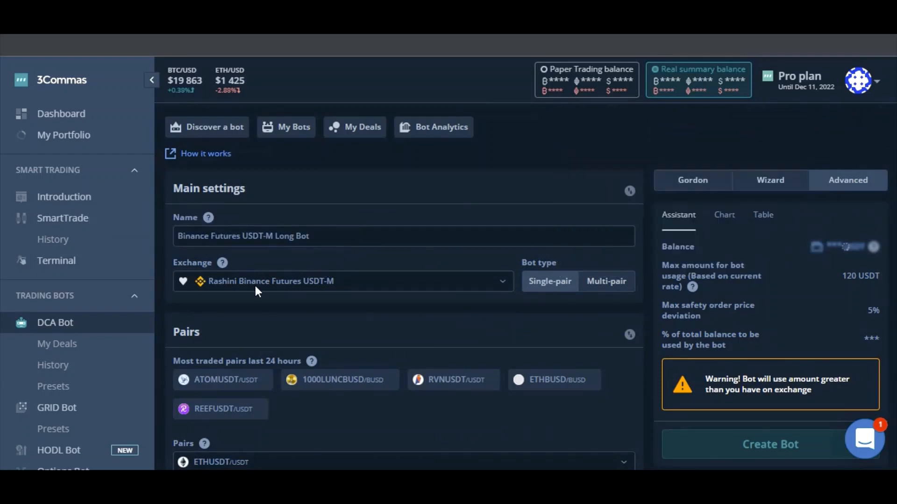
{"action": "left_click", "coordinate": [243, 236]}
{"action": "type", "text": "E"}
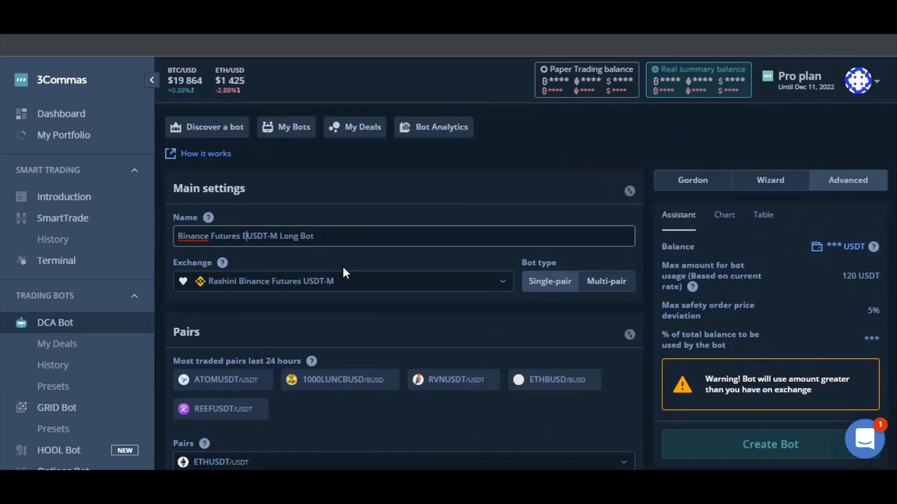
{"action": "type", "text": "TGH"}
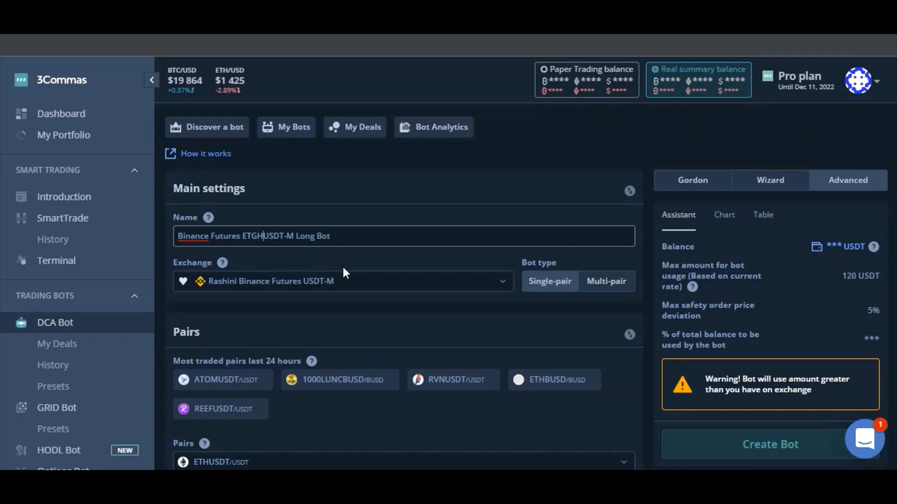
{"action": "key", "text": "BackSpace"}
{"action": "key", "text": "BackSpace"}
{"action": "type", "text": "H"}
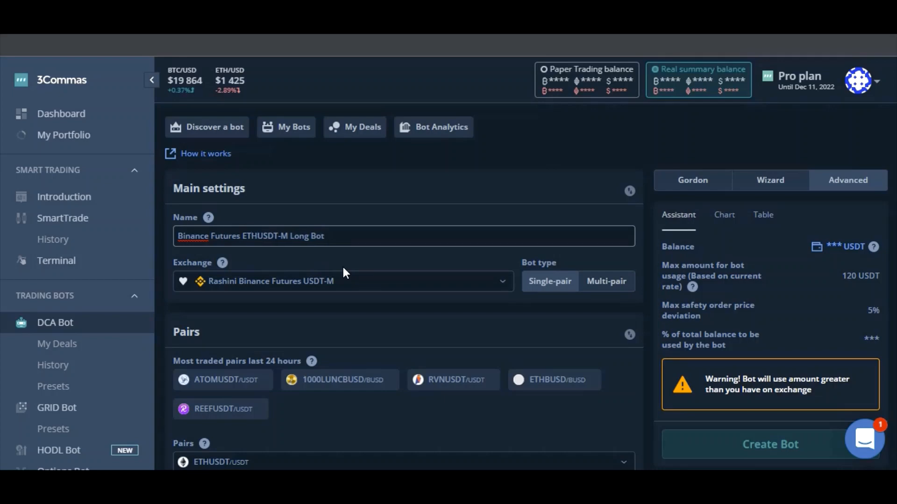
{"action": "left_click", "coordinate": [291, 240]}
{"action": "key", "text": "BackSpace"}
{"action": "key", "text": "BackSpace"}
{"action": "key", "text": "BackSpace"}
- Set the base order size in the strategy settings to 50 USDT
{"action": "scroll", "coordinate": [485, 329], "scroll_direction": "down", "scroll_amount": 1}
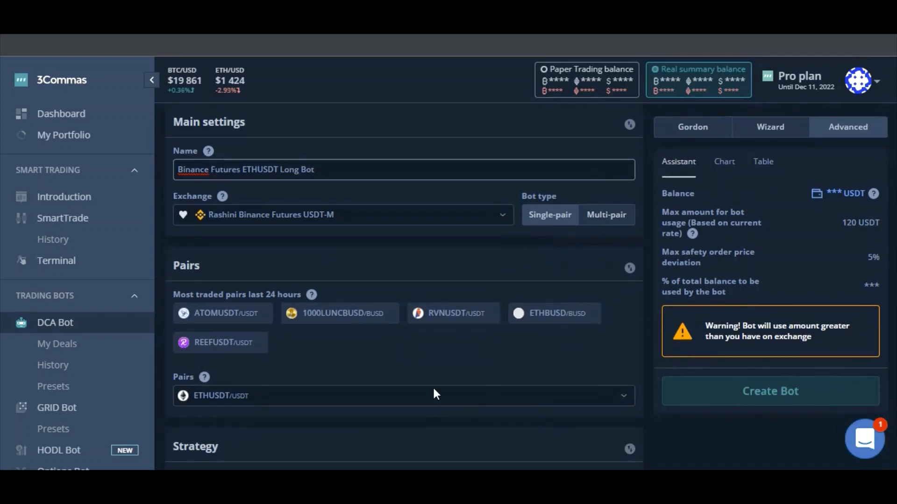
{"action": "scroll", "coordinate": [434, 395], "scroll_direction": "down", "scroll_amount": 2}
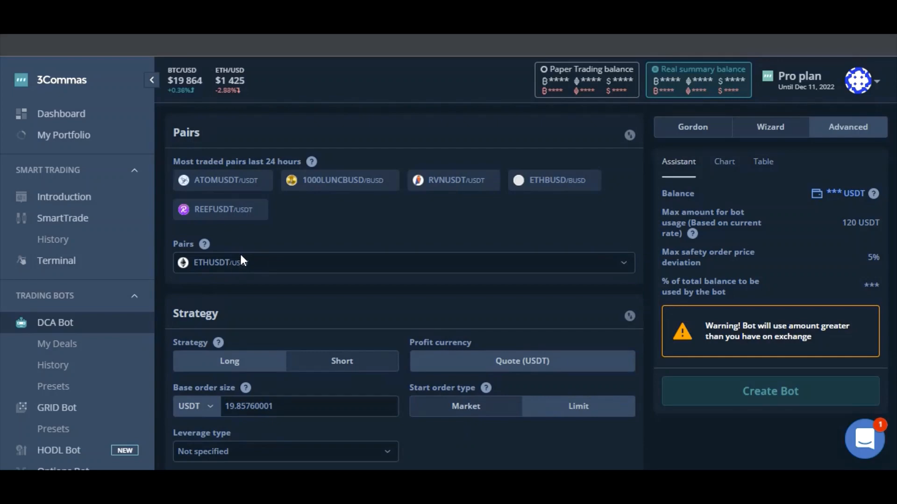
{"action": "scroll", "coordinate": [285, 289], "scroll_direction": "down", "scroll_amount": 1}
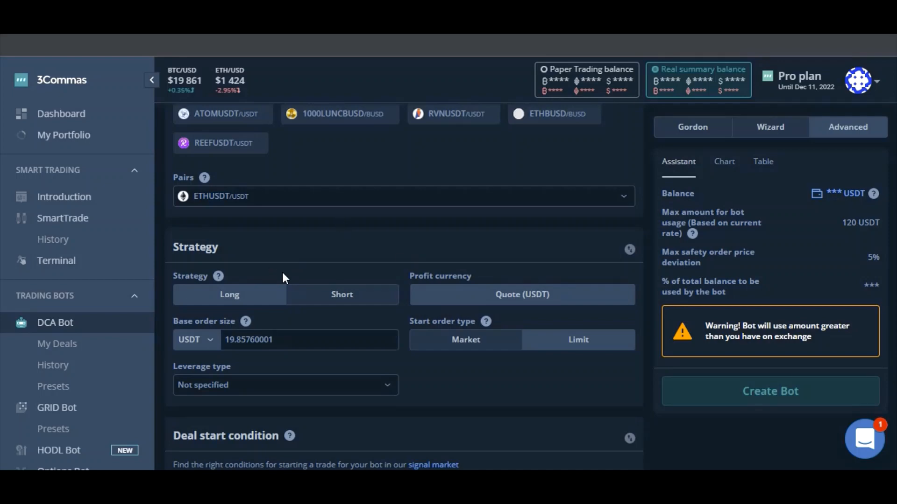
{"action": "scroll", "coordinate": [289, 274], "scroll_direction": "up", "scroll_amount": 2}
{"action": "scroll", "coordinate": [309, 278], "scroll_direction": "down", "scroll_amount": 2}
{"action": "left_click", "coordinate": [334, 343]}
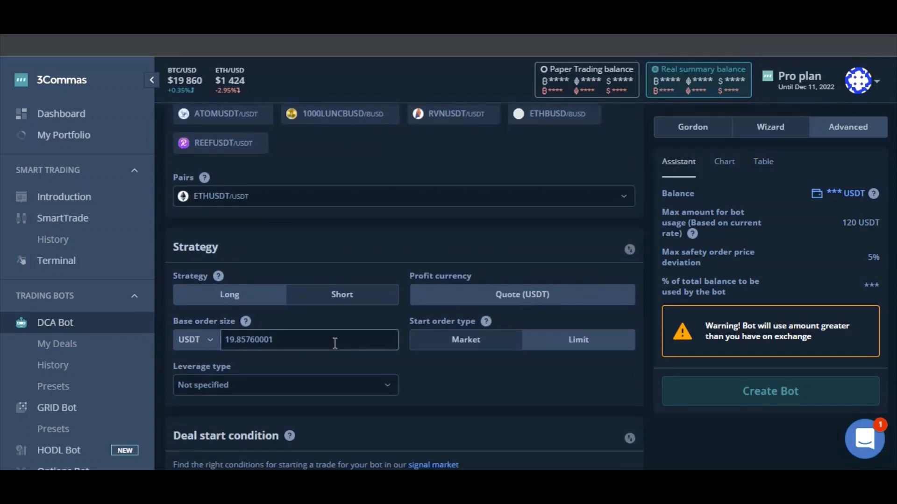
{"action": "key", "text": "BackSpace"}
{"action": "key", "text": "BackSpace"}
{"action": "key", "text": "BackSpace"}
{"action": "key", "text": "BackSpace"}
{"action": "key", "text": "BackSpace"}
{"action": "key", "text": "BackSpace"}
{"action": "key", "text": "BackSpace"}
{"action": "key", "text": "BackSpace"}
{"action": "key", "text": "BackSpace"}
{"action": "key", "text": "BackSpace"}
{"action": "key", "text": "BackSpace"}
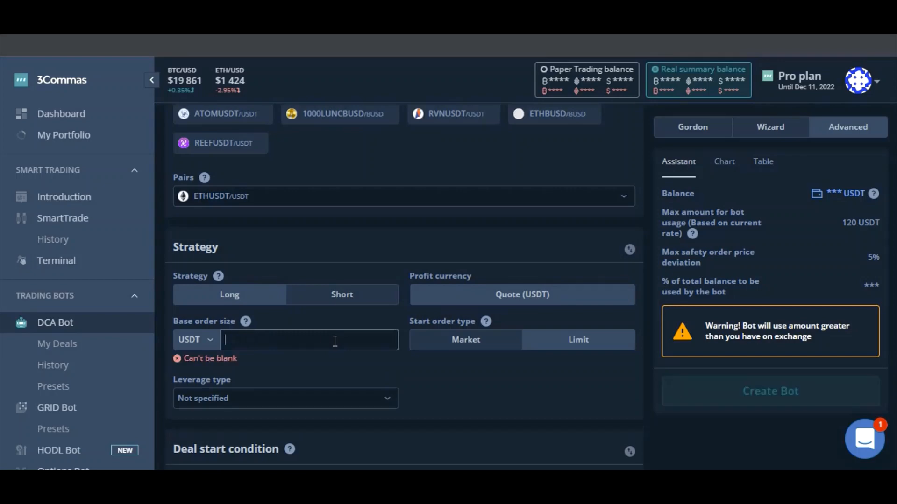
{"action": "type", "text": "50"}
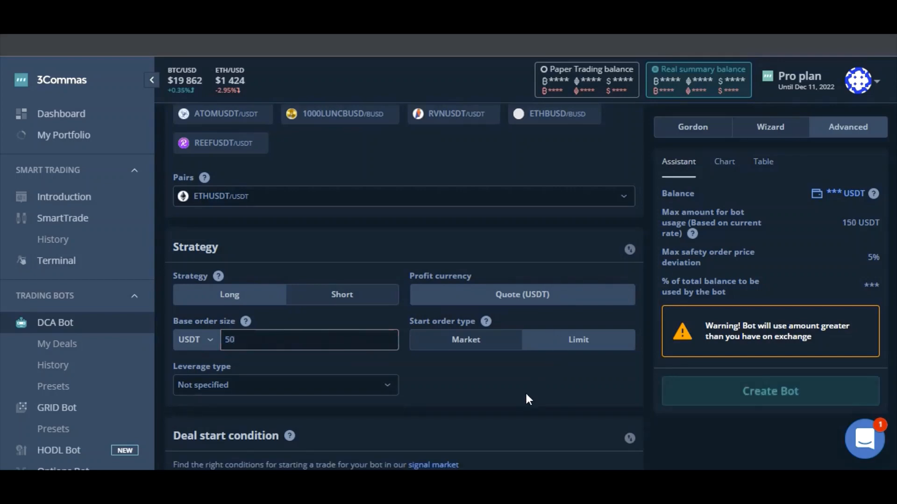
- Set the leverage type to Cross with a custom leverage value of 20x
{"action": "scroll", "coordinate": [500, 387], "scroll_direction": "down", "scroll_amount": 2}
{"action": "scroll", "coordinate": [500, 388], "scroll_direction": "up", "scroll_amount": 2}
{"action": "scroll", "coordinate": [421, 359], "scroll_direction": "down", "scroll_amount": 2}
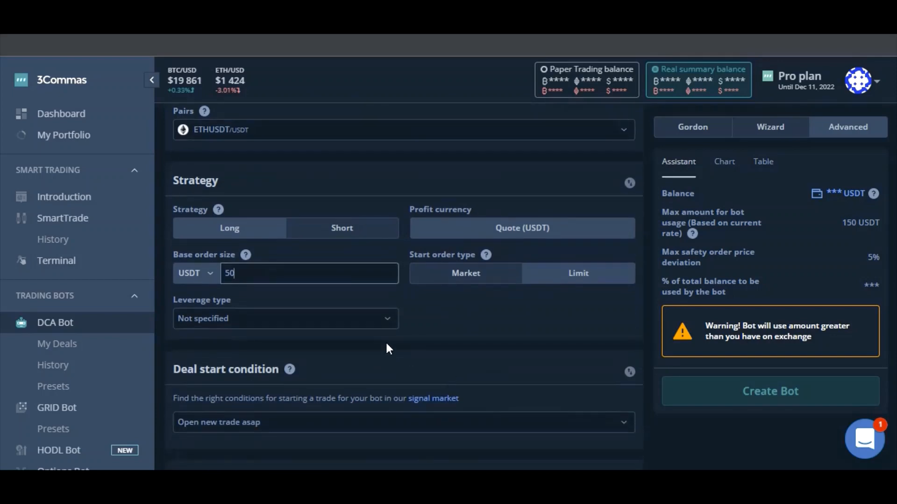
{"action": "left_click", "coordinate": [348, 317]}
{"action": "left_click", "coordinate": [299, 379]}
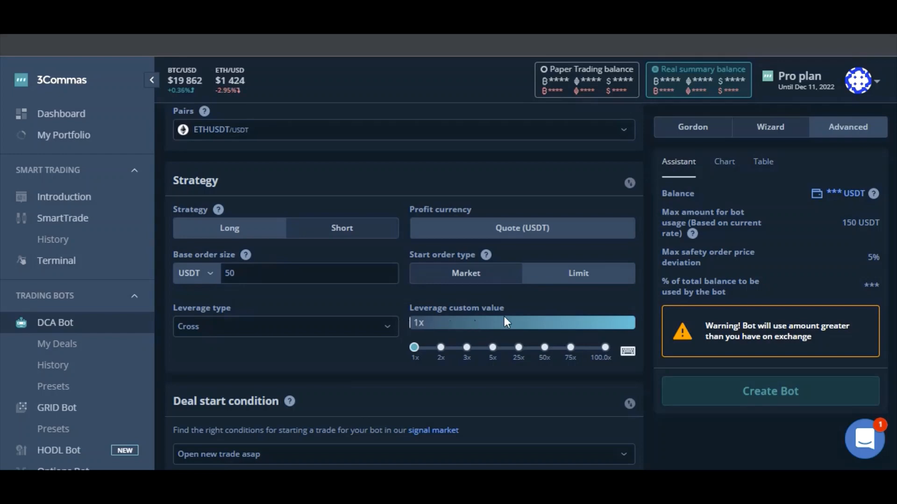
{"action": "left_click", "coordinate": [546, 322]}
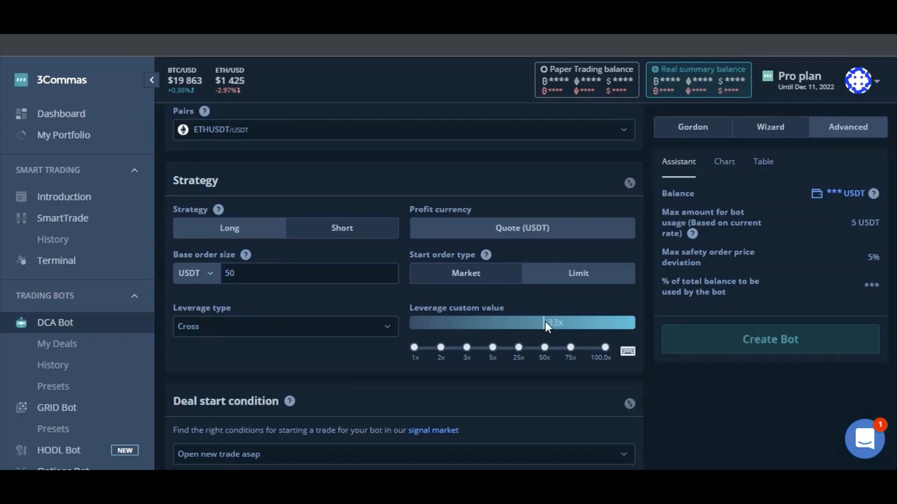
{"action": "left_click_drag", "start_coordinate": [544, 321], "coordinate": [503, 324]}
{"action": "left_click", "coordinate": [505, 320]}
{"action": "left_click", "coordinate": [517, 324]}
{"action": "left_click_drag", "start_coordinate": [513, 321], "coordinate": [508, 320]}
- Set the deal start condition to the RSI indicator on the 5 minutes timeframe
{"action": "scroll", "coordinate": [537, 371], "scroll_direction": "down", "scroll_amount": 4}
{"action": "scroll", "coordinate": [540, 368], "scroll_direction": "up", "scroll_amount": 4}
{"action": "scroll", "coordinate": [476, 365], "scroll_direction": "down", "scroll_amount": 4}
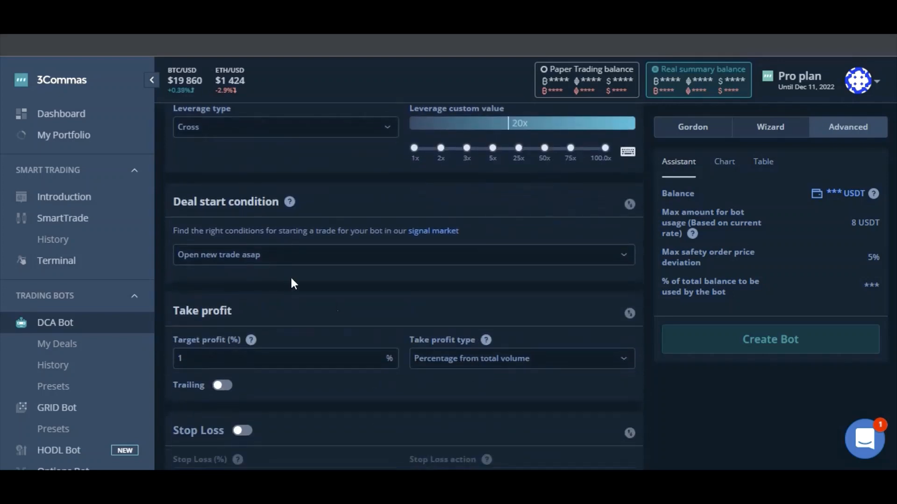
{"action": "left_click", "coordinate": [331, 261]}
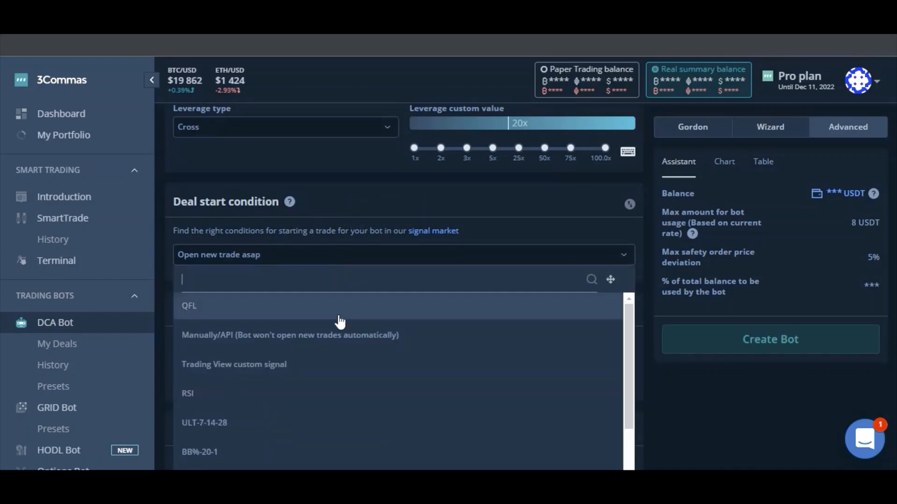
{"action": "left_click", "coordinate": [335, 400]}
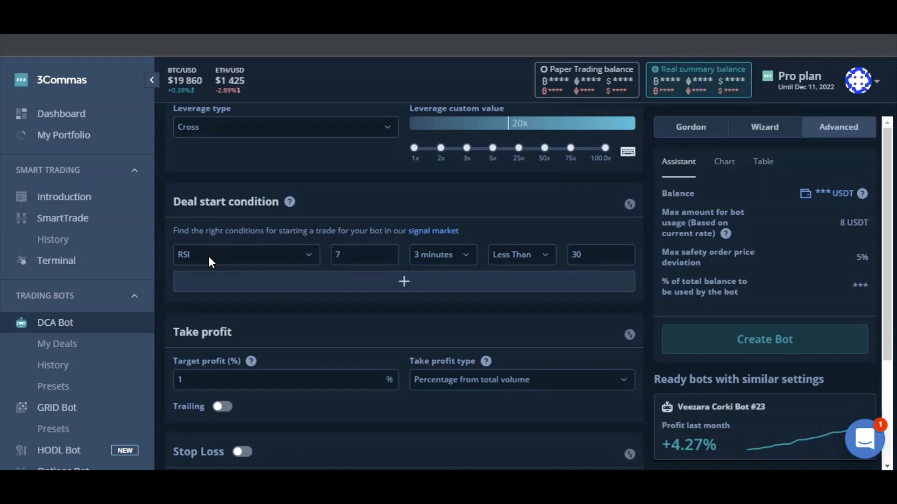
{"action": "left_click", "coordinate": [465, 260]}
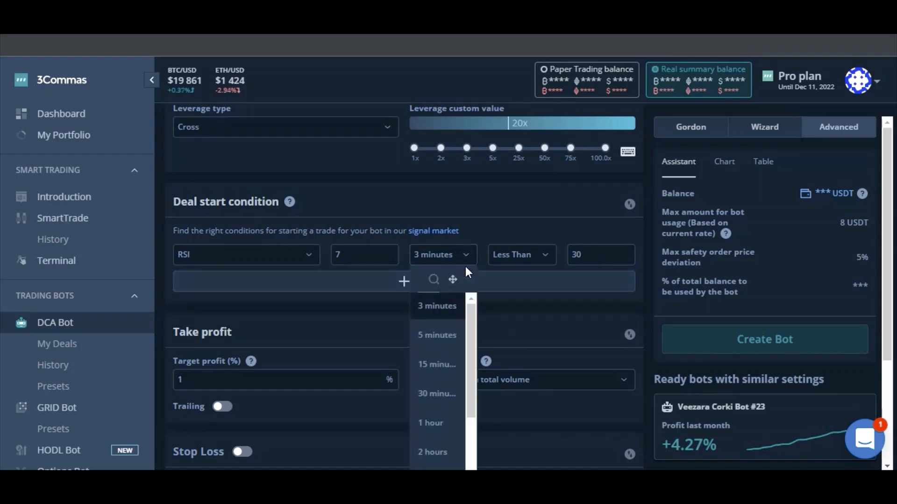
{"action": "left_click", "coordinate": [446, 340]}
- Set the RSI condition's trigger value to 30, keeping the Less Than comparison and the 5 minutes timeframe
{"action": "left_click", "coordinate": [519, 259]}
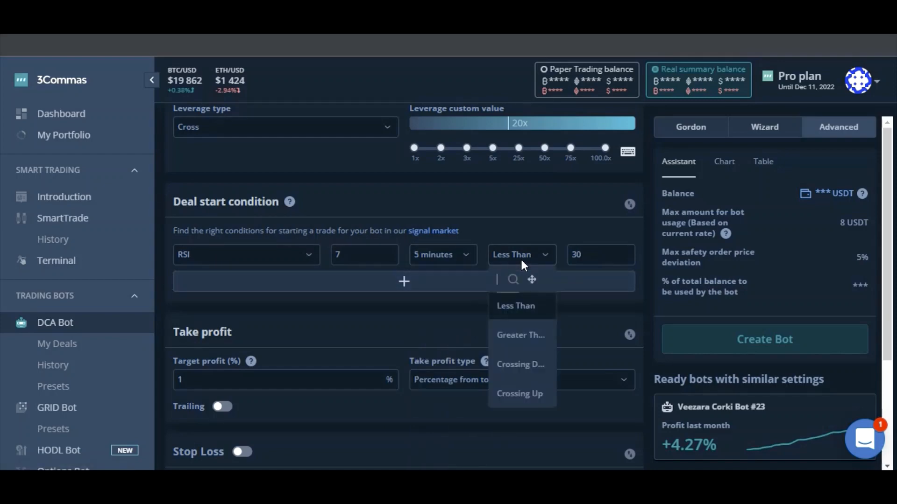
{"action": "left_click", "coordinate": [591, 262]}
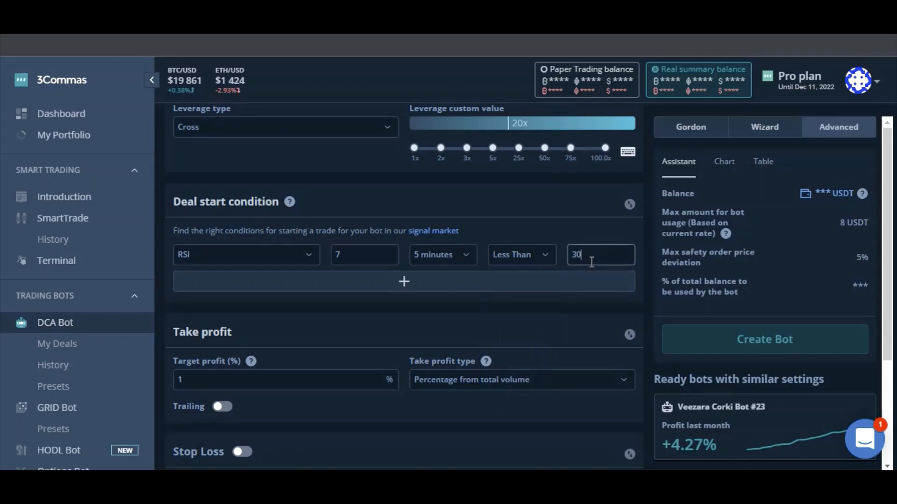
{"action": "key", "text": "BackSpace"}
{"action": "key", "text": "BackSpace"}
{"action": "type", "text": "30"}
{"action": "left_click", "coordinate": [441, 254]}
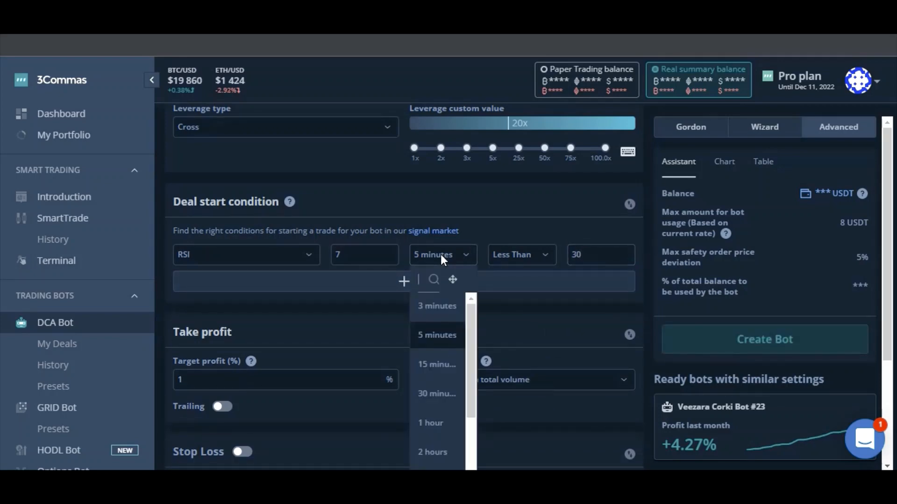
{"action": "left_click", "coordinate": [515, 315]}
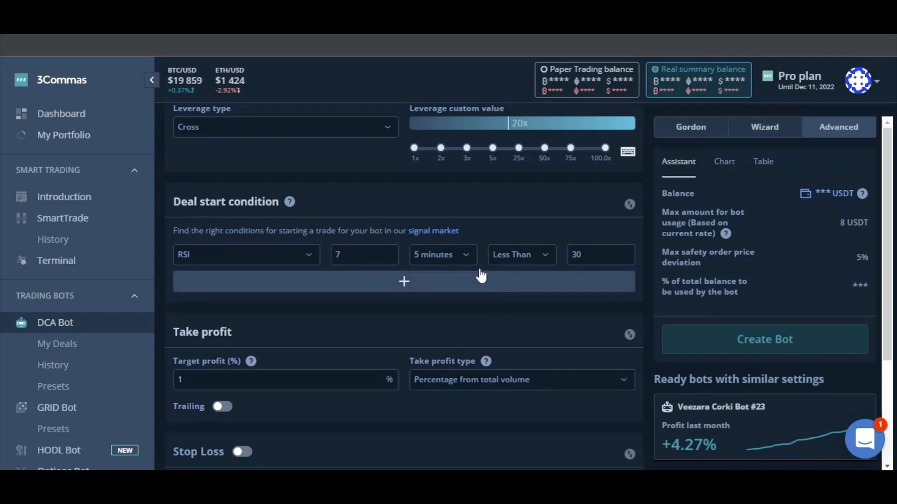
- Keep the target profit at 1% and set the take profit type to Percentage from total volume
{"action": "scroll", "coordinate": [467, 305], "scroll_direction": "down", "scroll_amount": 3}
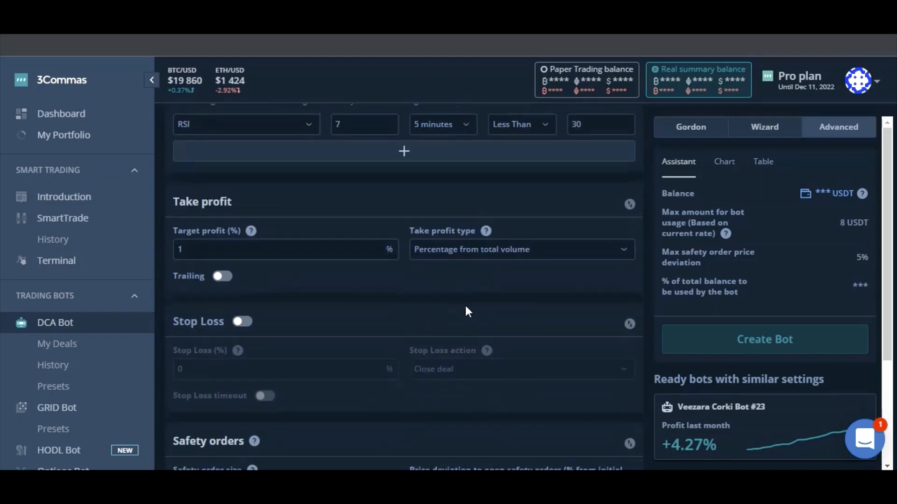
{"action": "scroll", "coordinate": [466, 308], "scroll_direction": "down", "scroll_amount": 2}
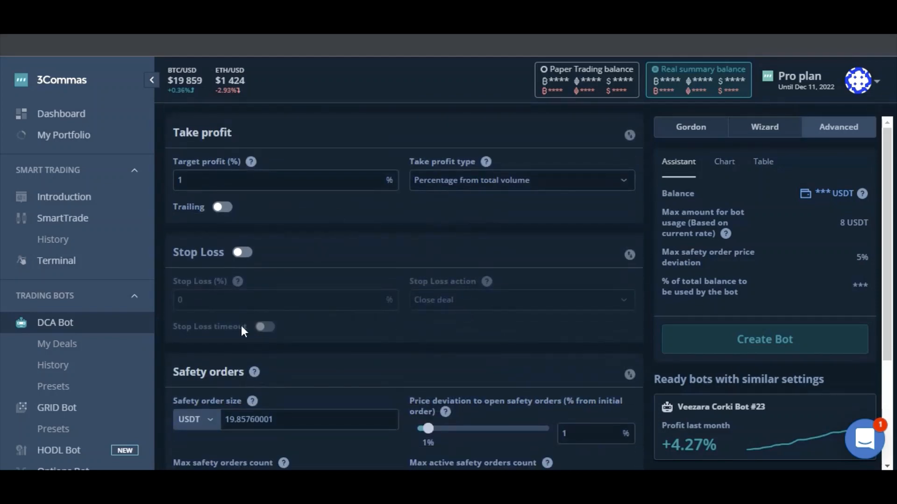
{"action": "left_click", "coordinate": [210, 184]}
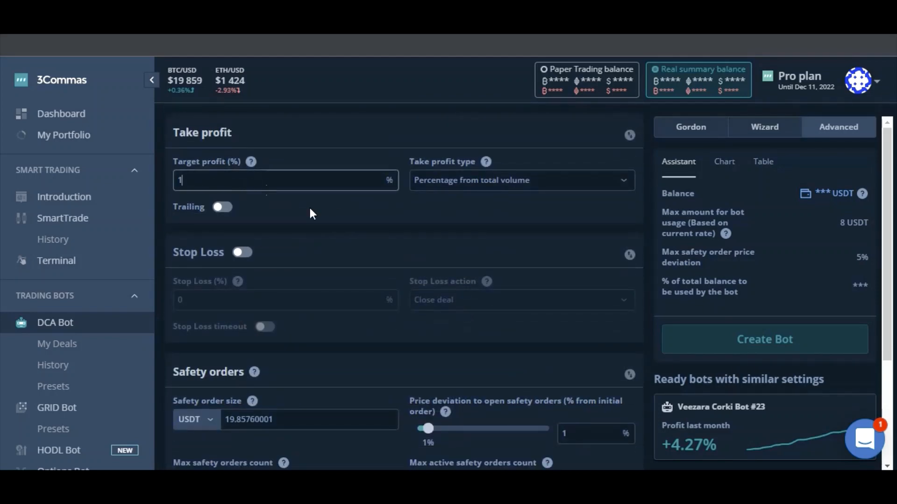
{"action": "left_click", "coordinate": [364, 218]}
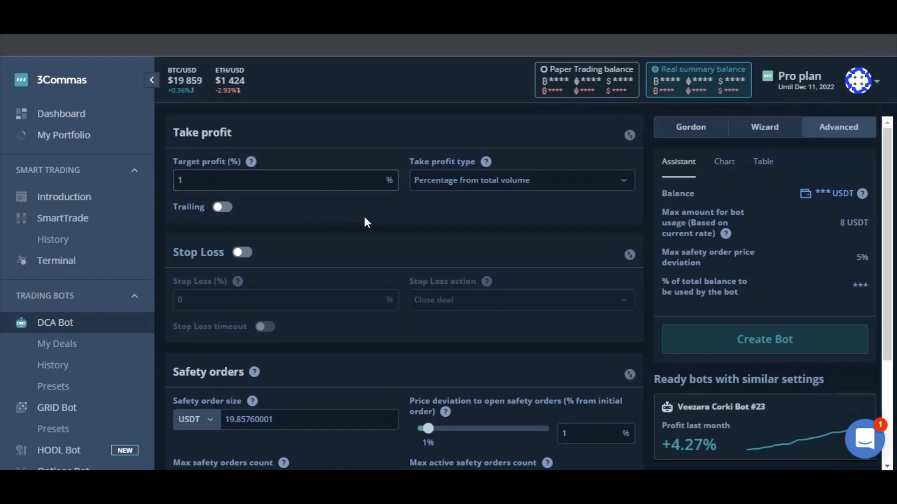
{"action": "left_click", "coordinate": [432, 184]}
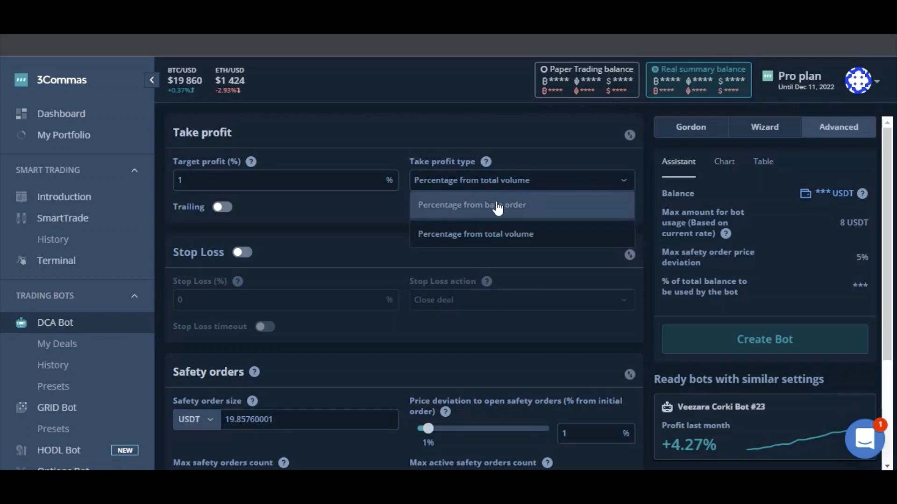
{"action": "left_click", "coordinate": [462, 235]}
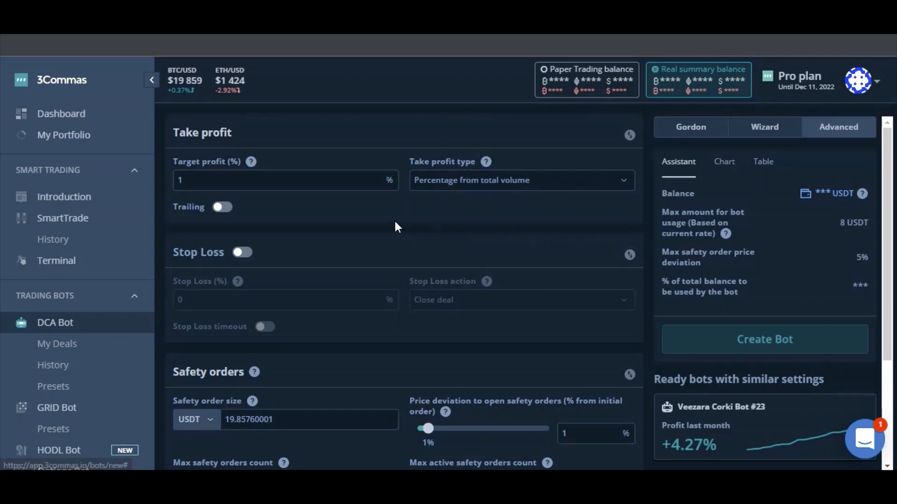
- Set the safety order size to 55 USDT and the price deviation to open safety orders to 2%
{"action": "scroll", "coordinate": [304, 248], "scroll_direction": "down", "scroll_amount": 2}
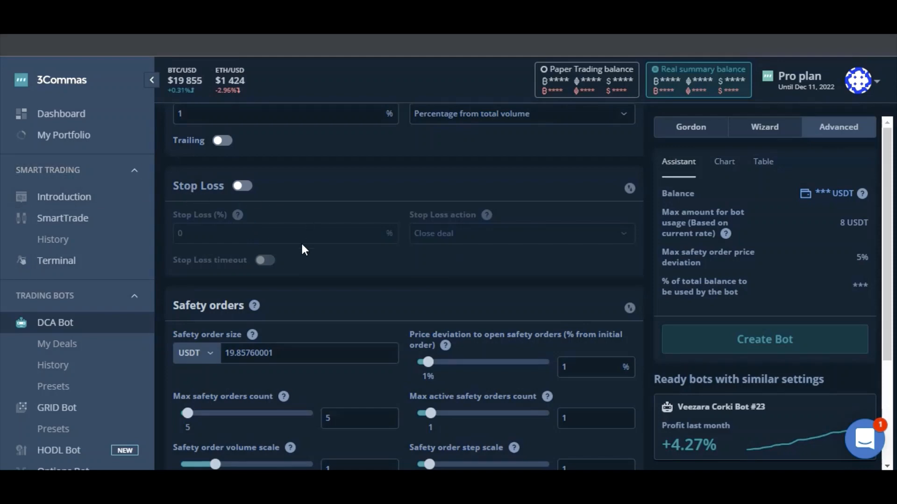
{"action": "scroll", "coordinate": [302, 248], "scroll_direction": "down", "scroll_amount": 3}
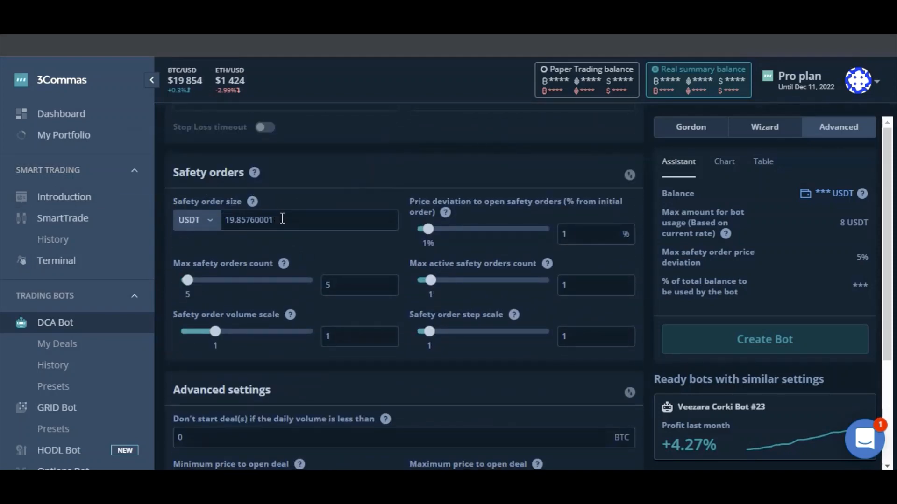
{"action": "left_click_drag", "start_coordinate": [282, 219], "coordinate": [222, 219]}
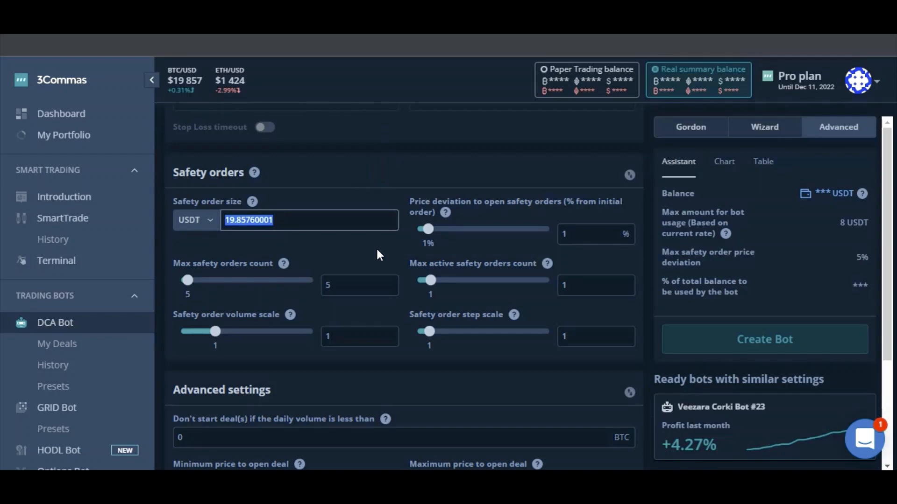
{"action": "type", "text": "55"}
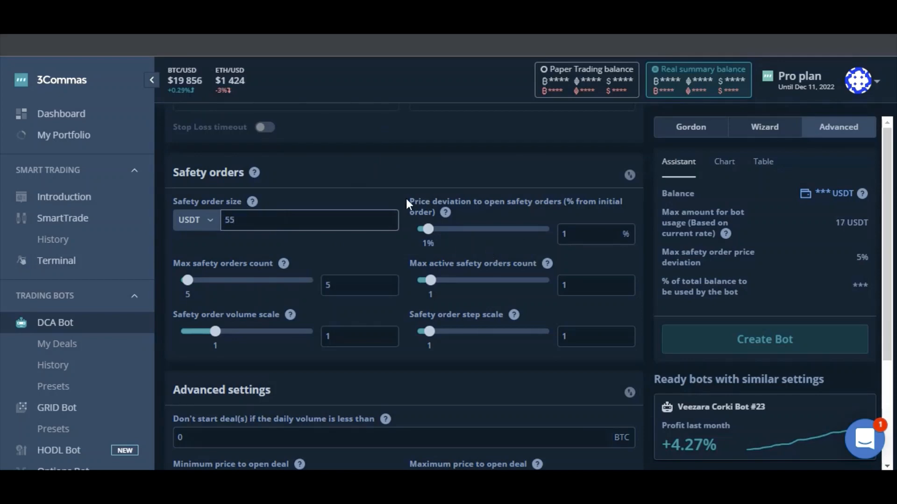
{"action": "left_click", "coordinate": [590, 234]}
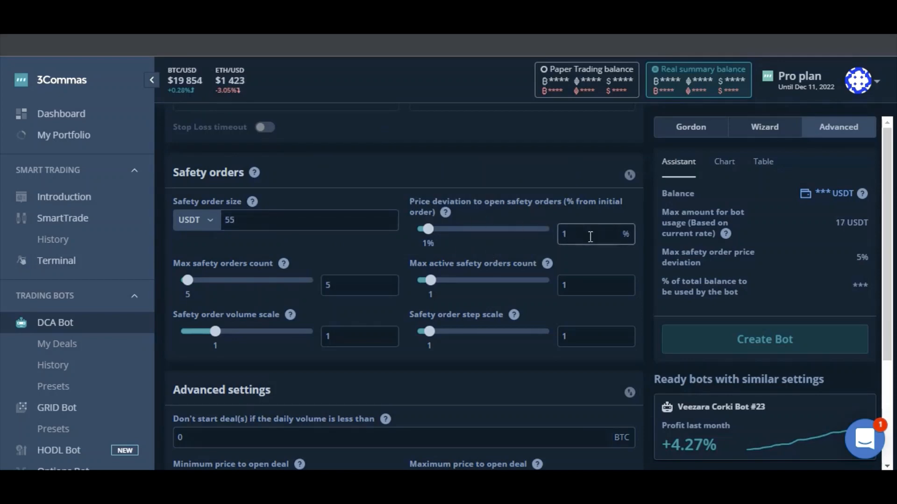
{"action": "key", "text": "BackSpace"}
{"action": "type", "text": "2"}
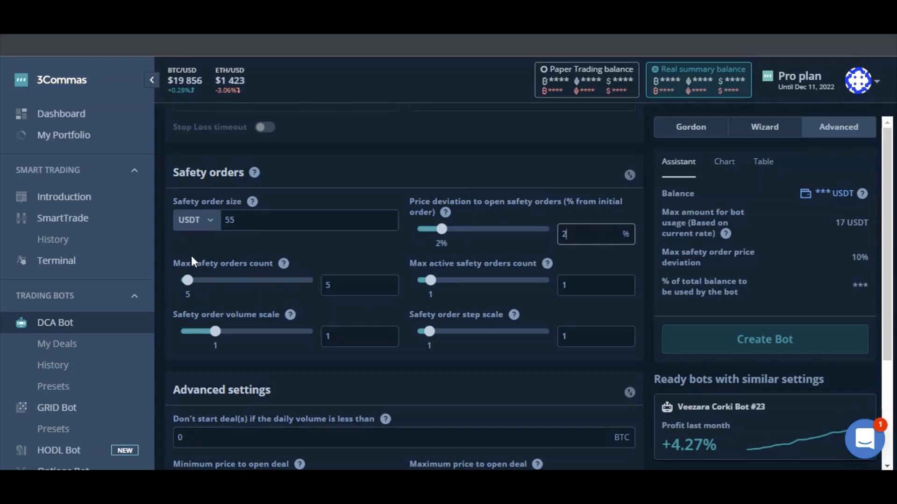
- Set the max safety orders count to 3 and keep the max active safety orders count at 1
{"action": "left_click", "coordinate": [342, 291]}
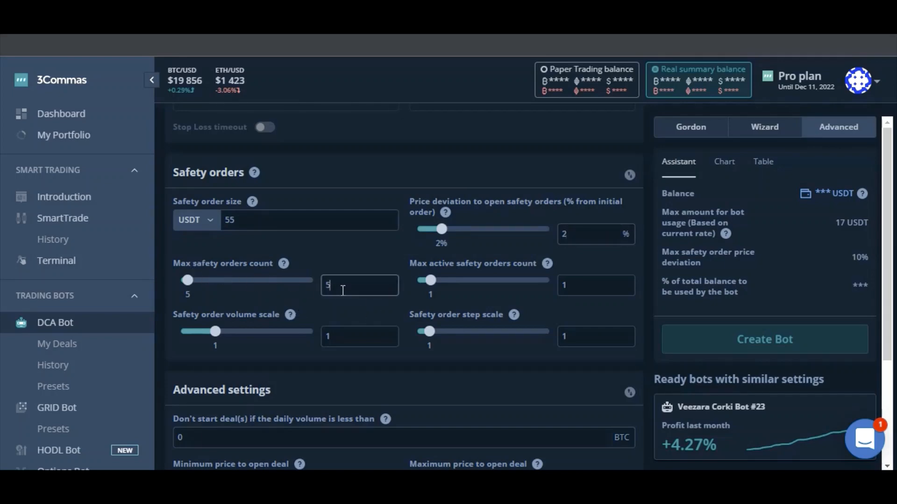
{"action": "key", "text": "BackSpace"}
{"action": "type", "text": "3"}
{"action": "left_click", "coordinate": [578, 287]}
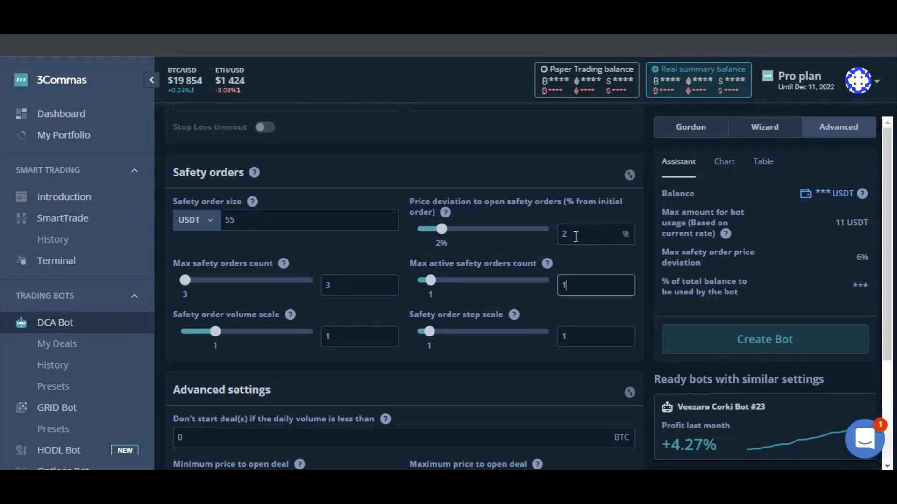
- Review the bot's pair, strategy, deal start condition, take profit and safety order settings
{"action": "mouse_move", "coordinate": [232, 198]}
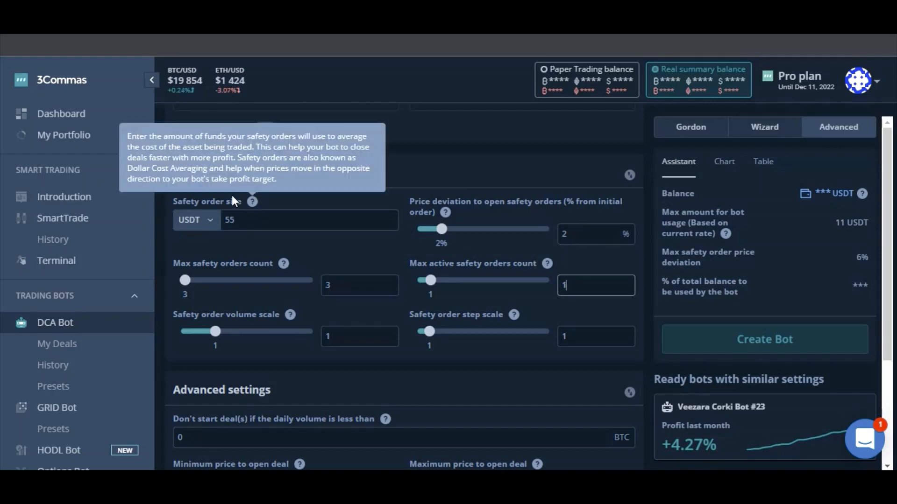
{"action": "scroll", "coordinate": [358, 267], "scroll_direction": "up", "scroll_amount": 1}
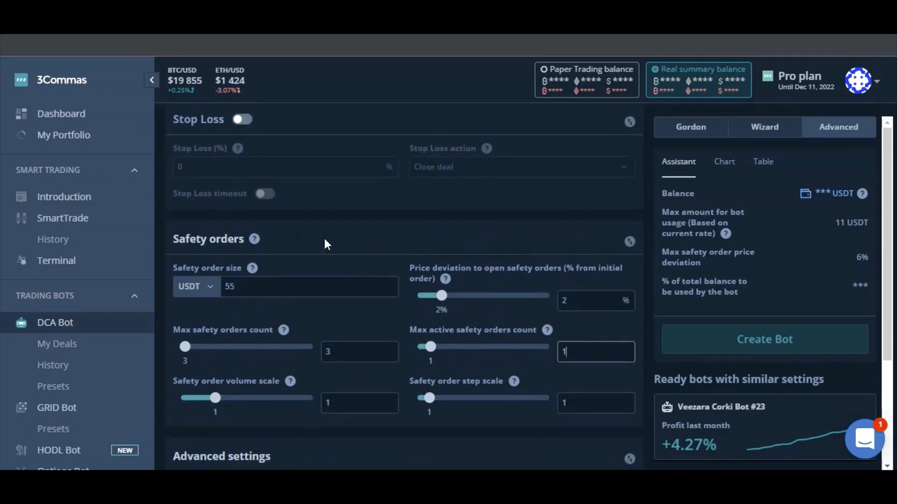
{"action": "scroll", "coordinate": [325, 242], "scroll_direction": "up", "scroll_amount": 5}
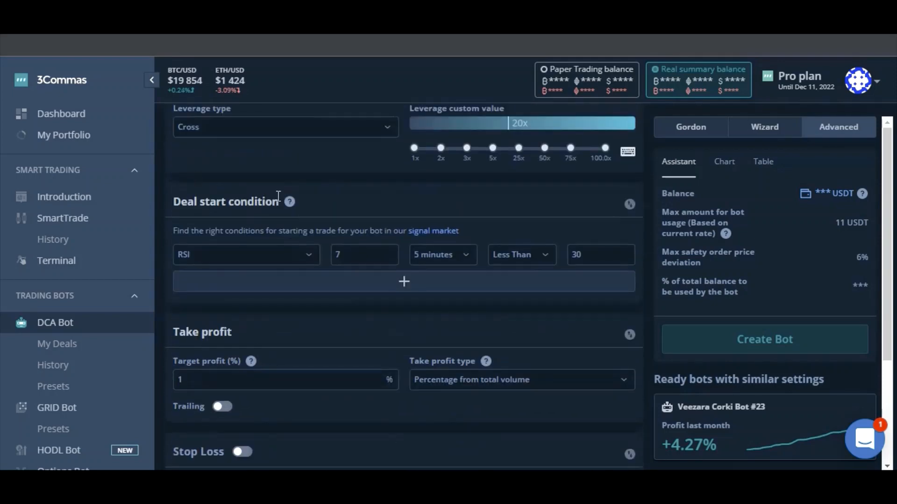
{"action": "scroll", "coordinate": [277, 195], "scroll_direction": "up", "scroll_amount": 2}
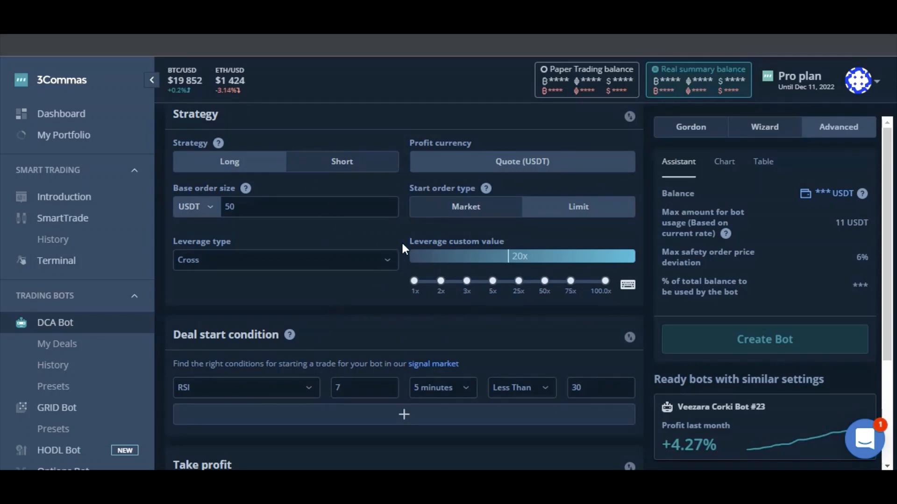
{"action": "scroll", "coordinate": [385, 293], "scroll_direction": "down", "scroll_amount": 2}
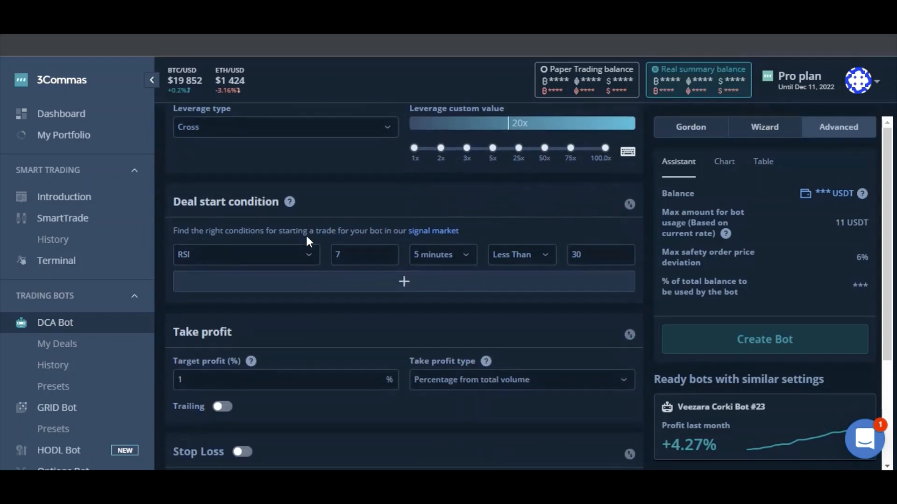
{"action": "scroll", "coordinate": [307, 241], "scroll_direction": "up", "scroll_amount": 5}
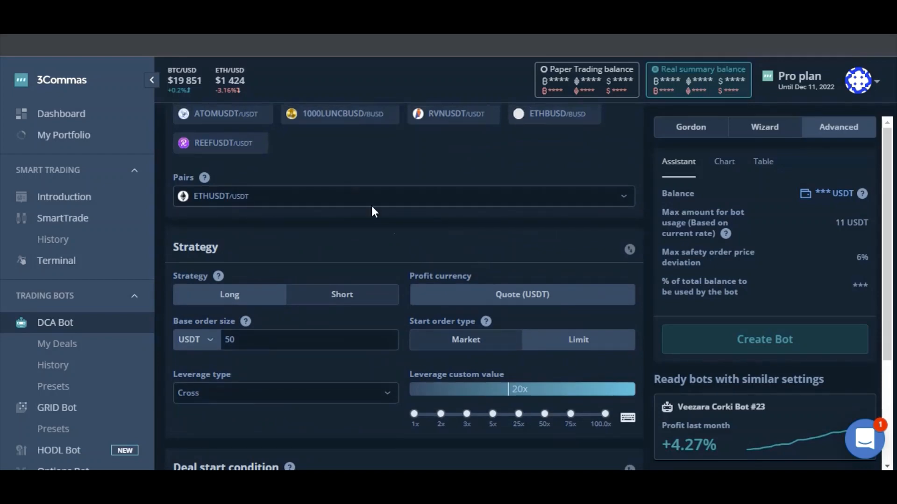
{"action": "scroll", "coordinate": [380, 242], "scroll_direction": "down", "scroll_amount": 7}
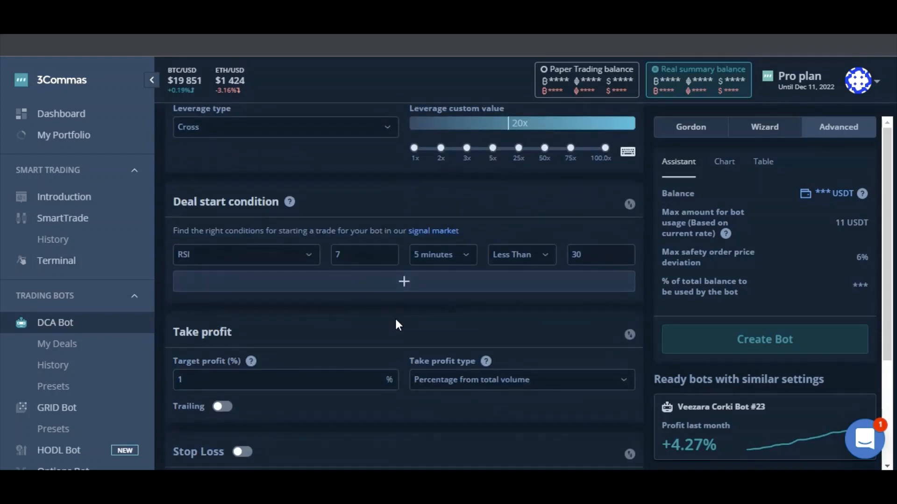
{"action": "scroll", "coordinate": [381, 299], "scroll_direction": "down", "scroll_amount": 5}
{"action": "scroll", "coordinate": [379, 320], "scroll_direction": "down", "scroll_amount": 4}
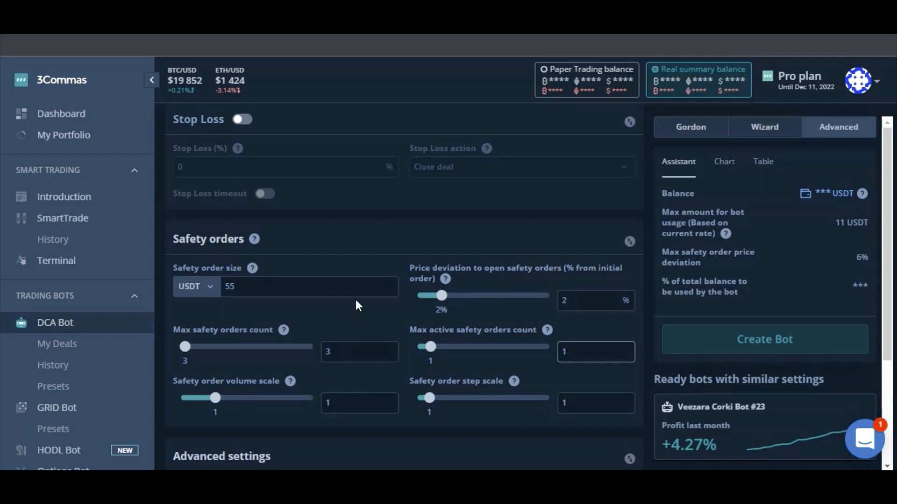
- Set the maximum price to open a deal to 1600 and the cooldown between deals to 30 seconds
{"action": "scroll", "coordinate": [356, 302], "scroll_direction": "down", "scroll_amount": 5}
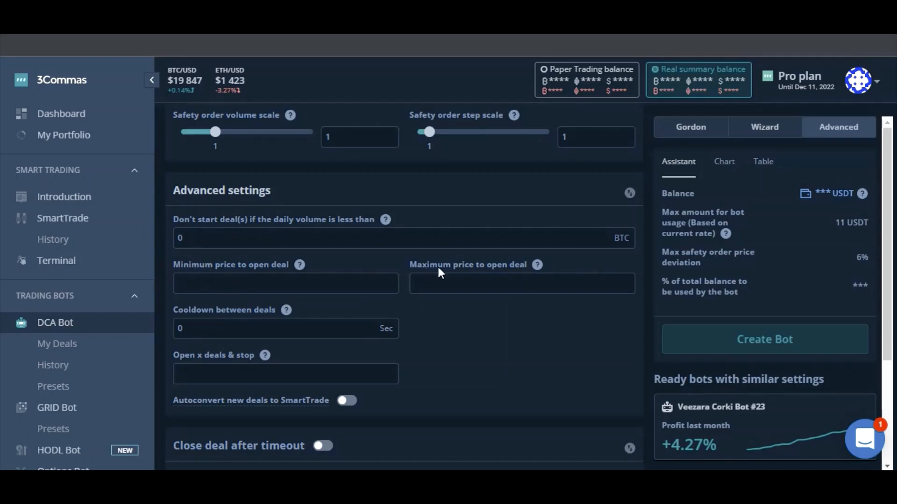
{"action": "left_click", "coordinate": [455, 289]}
{"action": "type", "text": "1600"}
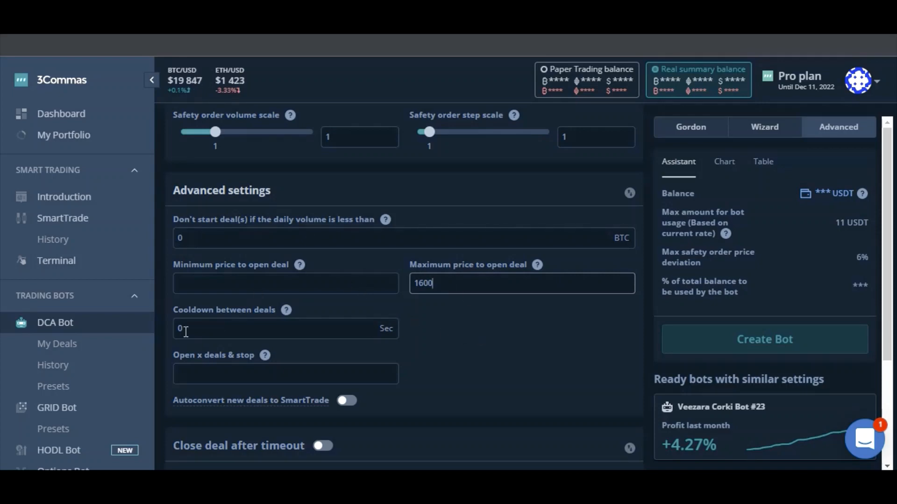
{"action": "left_click", "coordinate": [269, 320]}
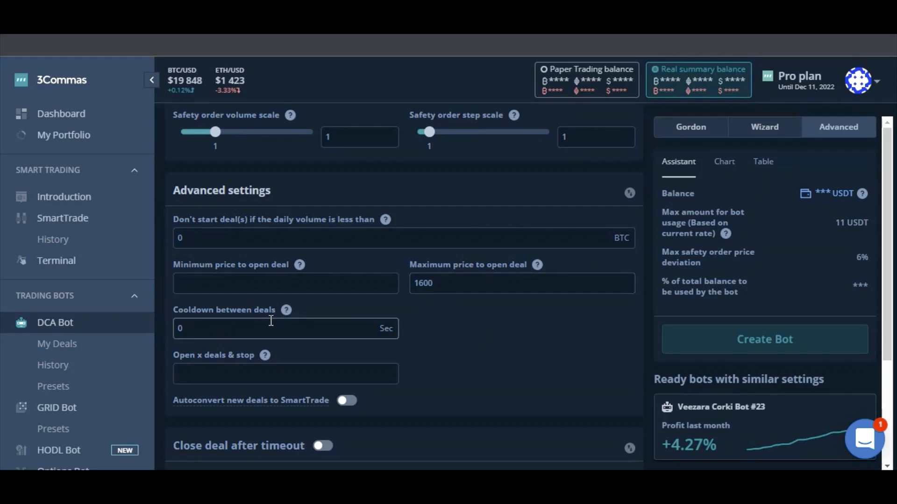
{"action": "key", "text": "BackSpace"}
{"action": "type", "text": "30"}
- Clear the maximum price to open a deal and the cooldown between deals in the advanced settings
{"action": "left_click_drag", "start_coordinate": [473, 281], "coordinate": [394, 282]}
{"action": "key", "text": "BackSpace"}
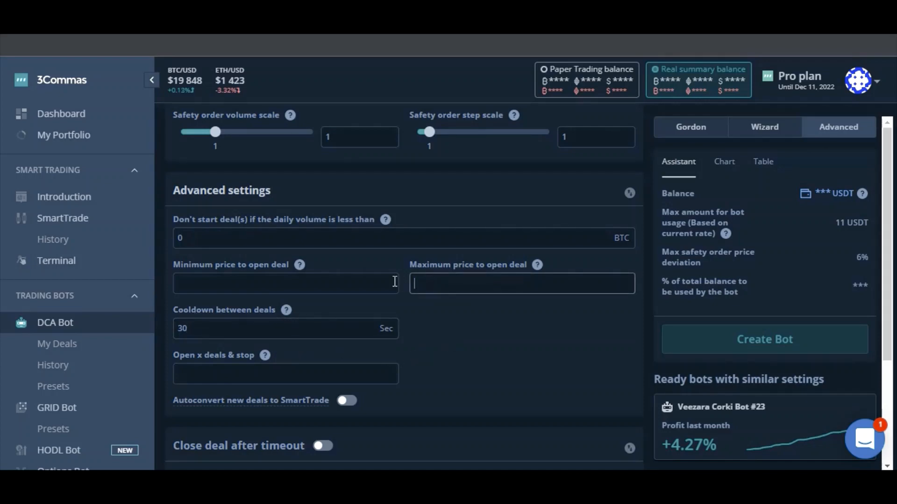
{"action": "left_click", "coordinate": [285, 329]}
{"action": "key", "text": "BackSpace"}
{"action": "key", "text": "BackSpace"}
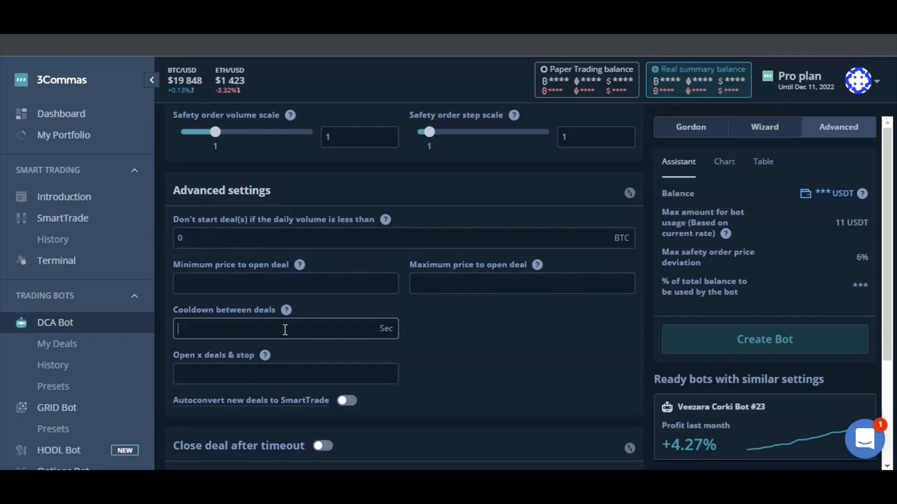
- Try a value of 10 for Open x deals & stop in the advanced settings, and clear the field again
{"action": "mouse_move", "coordinate": [194, 387]}
{"action": "scroll", "coordinate": [398, 393], "scroll_direction": "down", "scroll_amount": 2}
{"action": "mouse_move", "coordinate": [317, 329]}
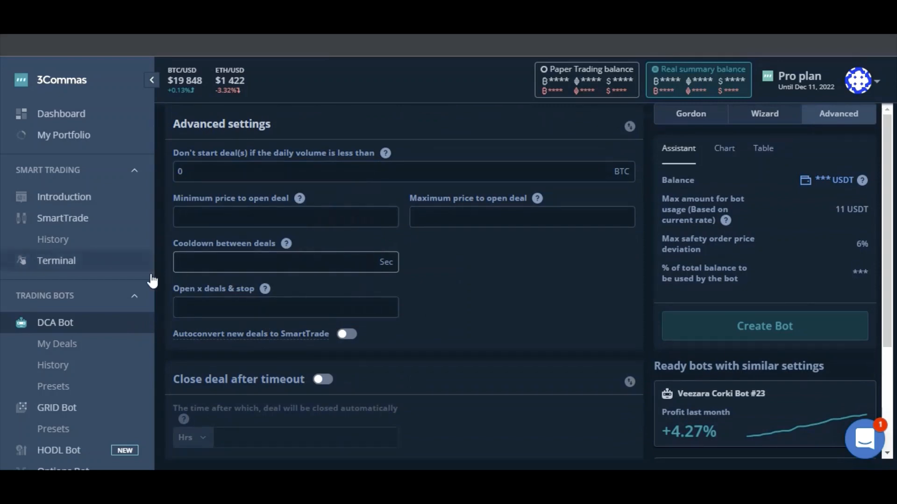
{"action": "left_click", "coordinate": [204, 304]}
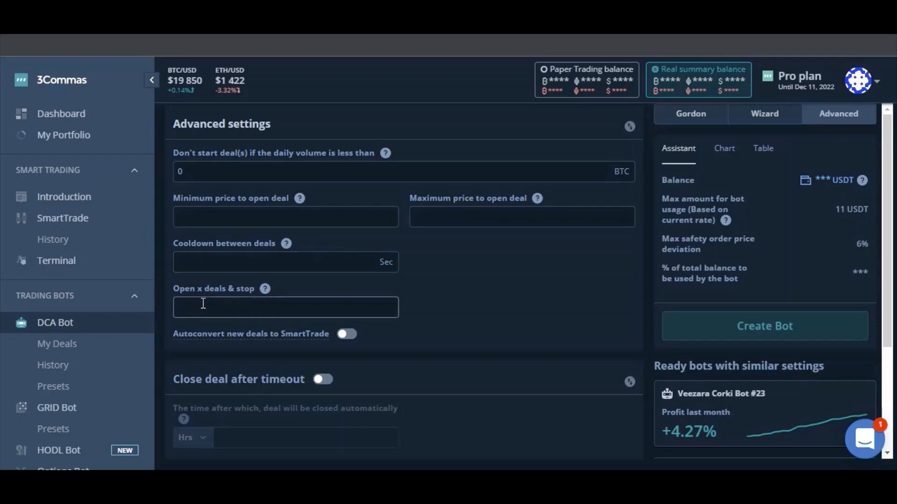
{"action": "type", "text": "10"}
{"action": "key", "text": "BackSpace"}
{"action": "key", "text": "BackSpace"}
- Switch to the Binance Futures Anti-Liquidation Bot Calculator and examine its wallet balance, order size and entry price inputs
{"action": "scroll", "coordinate": [489, 304], "scroll_direction": "down", "scroll_amount": 1}
{"action": "scroll", "coordinate": [393, 312], "scroll_direction": "up", "scroll_amount": 5}
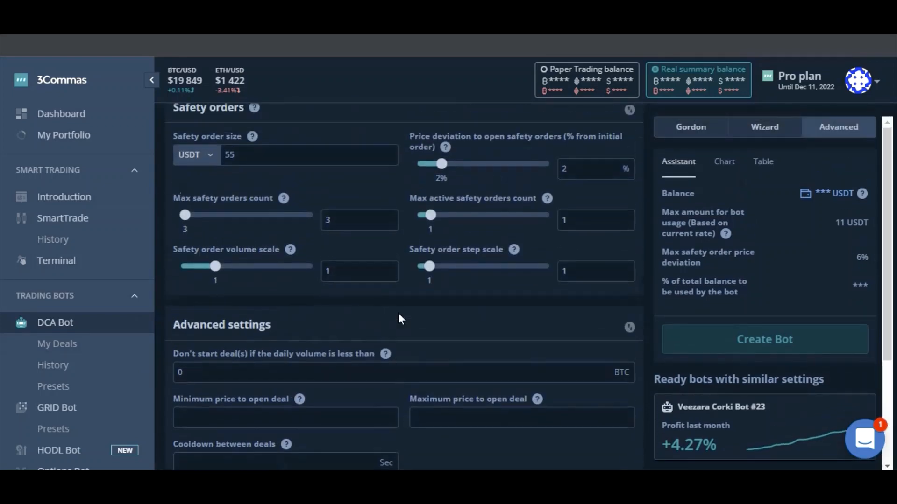
{"action": "scroll", "coordinate": [398, 313], "scroll_direction": "up", "scroll_amount": 12}
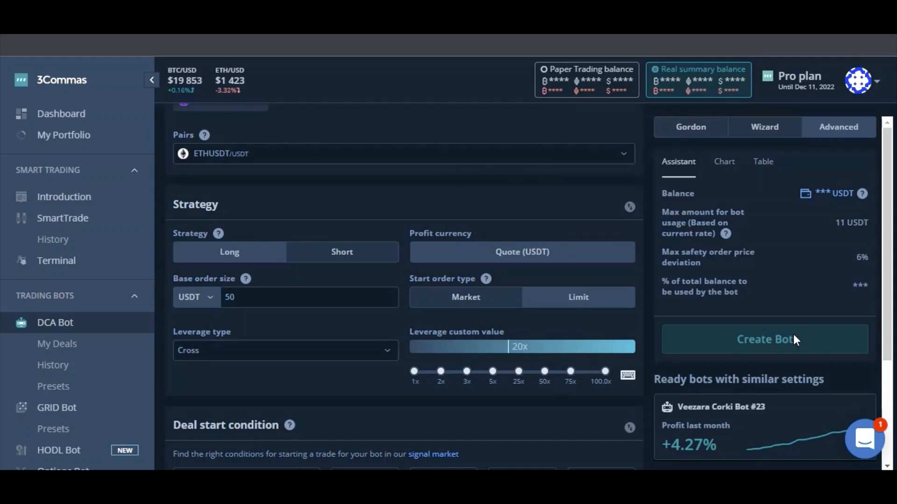
{"action": "mouse_move", "coordinate": [643, 450]}
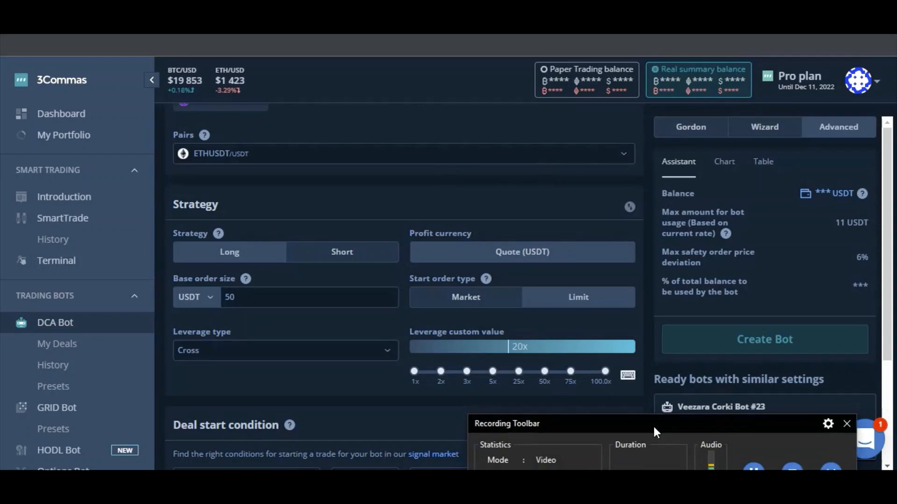
{"action": "left_click", "coordinate": [737, 455]}
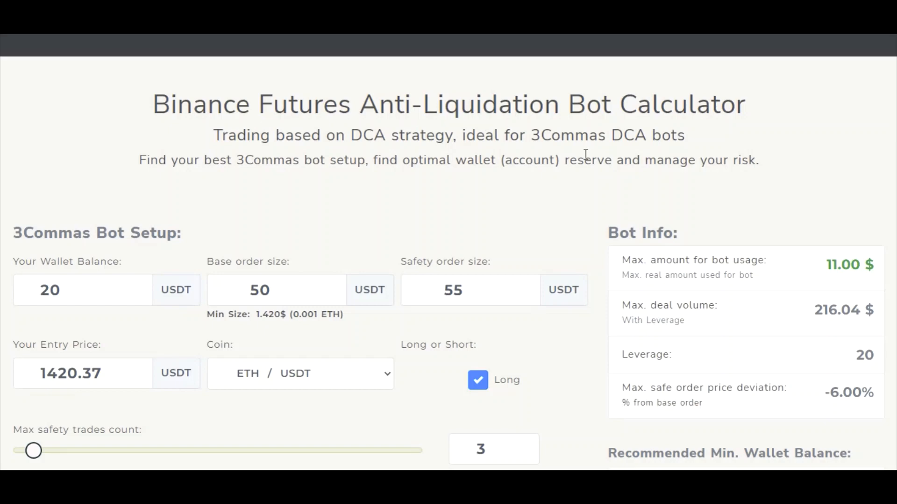
{"action": "scroll", "coordinate": [448, 218], "scroll_direction": "down", "scroll_amount": 1}
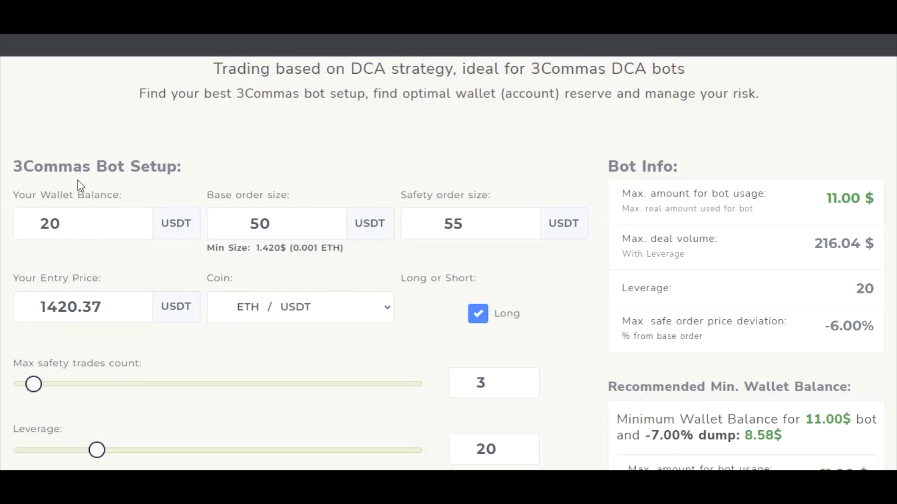
{"action": "scroll", "coordinate": [80, 186], "scroll_direction": "down", "scroll_amount": 1}
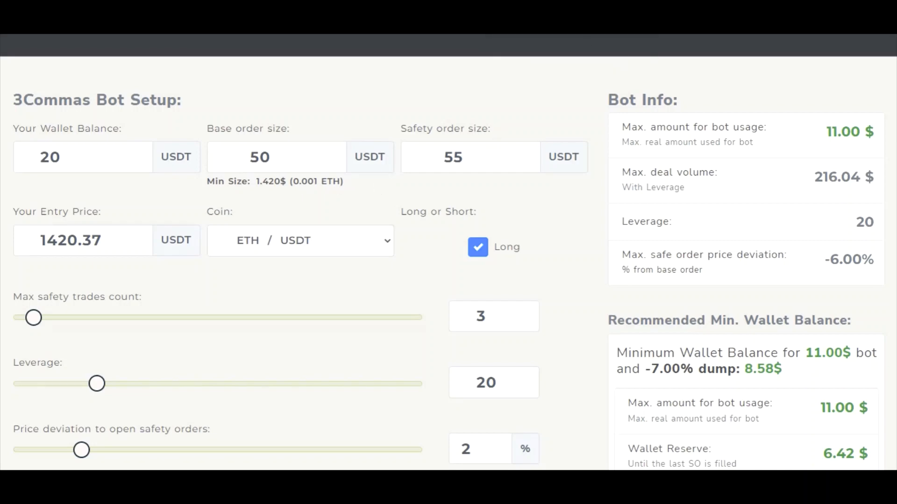
- Switch back to the 3Commas DCA bot form and review its strategy, deal start condition and take profit settings
{"action": "left_click", "coordinate": [207, 38]}
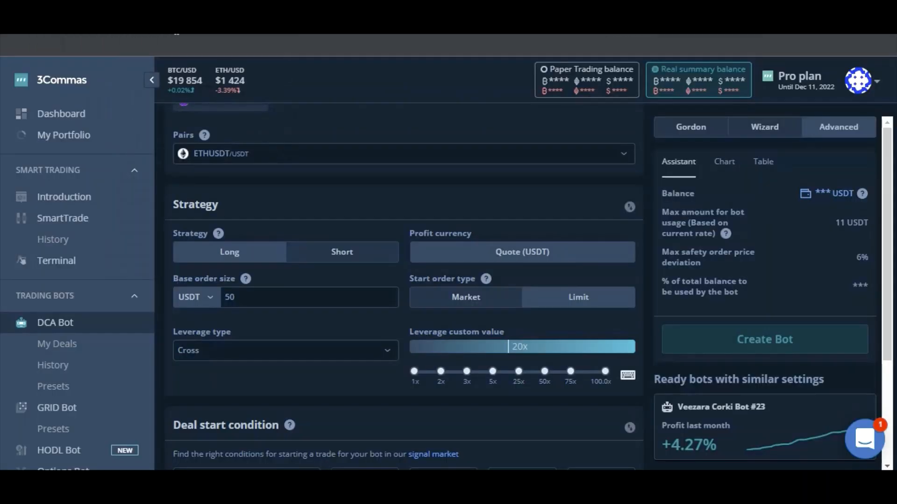
{"action": "scroll", "coordinate": [310, 281], "scroll_direction": "up", "scroll_amount": 1}
{"action": "scroll", "coordinate": [309, 281], "scroll_direction": "down", "scroll_amount": 3}
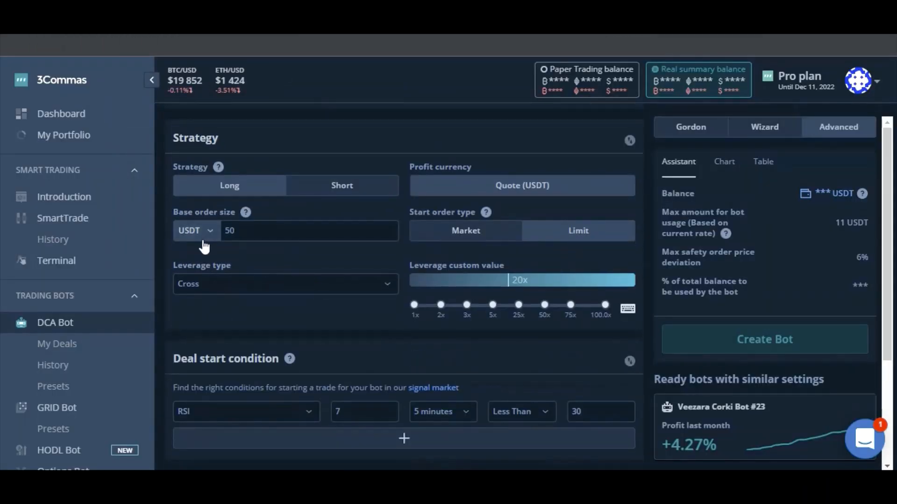
{"action": "scroll", "coordinate": [364, 278], "scroll_direction": "down", "scroll_amount": 5}
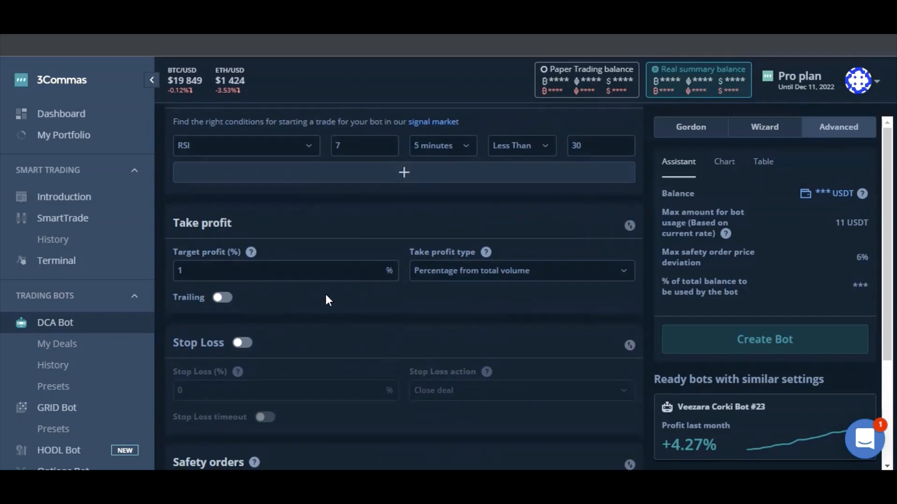
{"action": "scroll", "coordinate": [208, 296], "scroll_direction": "down", "scroll_amount": 2}
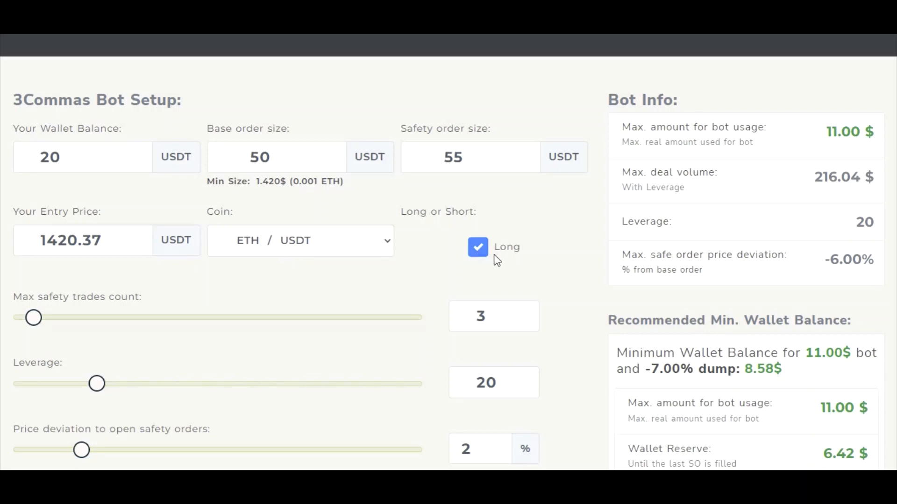
- Check the Anti-Liquidation Bot Calculator's safety trades count, leverage, price deviation, volume scale and step scale against the bot's settings
{"action": "scroll", "coordinate": [497, 260], "scroll_direction": "down", "scroll_amount": 1}
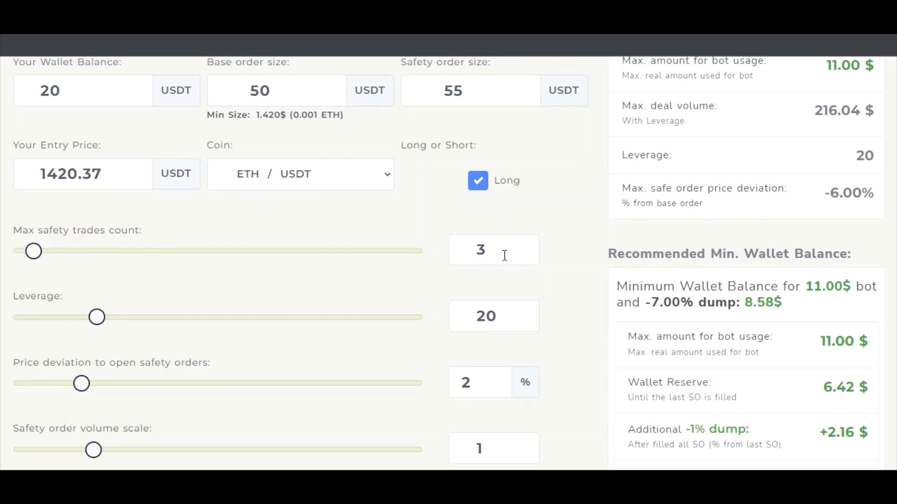
{"action": "scroll", "coordinate": [504, 256], "scroll_direction": "down", "scroll_amount": 1}
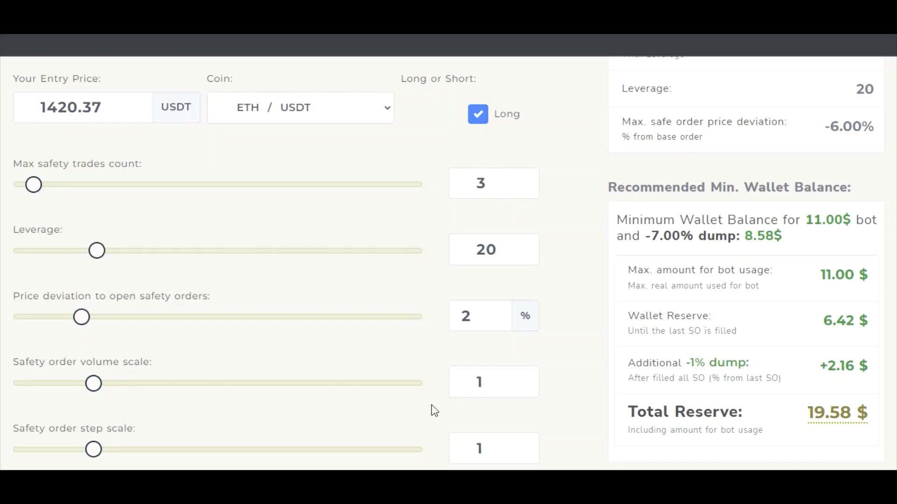
{"action": "scroll", "coordinate": [433, 411], "scroll_direction": "down", "scroll_amount": 2}
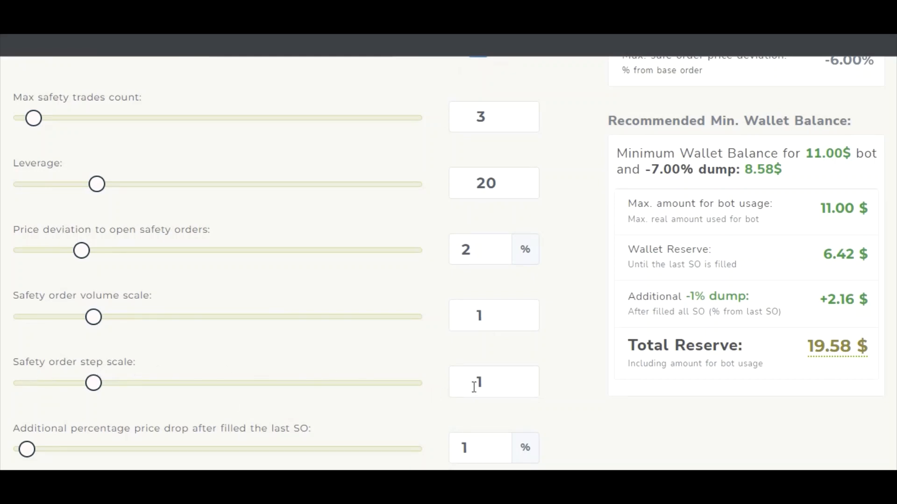
{"action": "scroll", "coordinate": [475, 382], "scroll_direction": "down", "scroll_amount": 4}
{"action": "scroll", "coordinate": [166, 368], "scroll_direction": "up", "scroll_amount": 4}
{"action": "scroll", "coordinate": [278, 459], "scroll_direction": "down", "scroll_amount": 2}
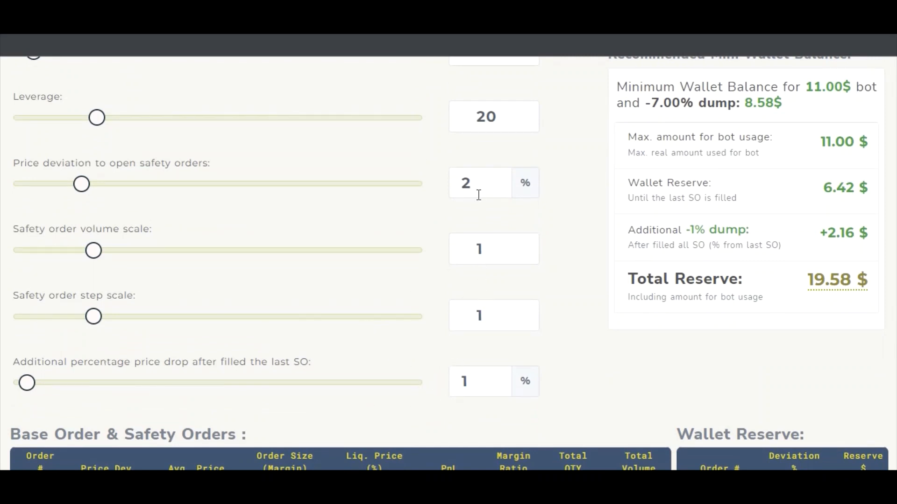
{"action": "scroll", "coordinate": [479, 311], "scroll_direction": "up", "scroll_amount": 2}
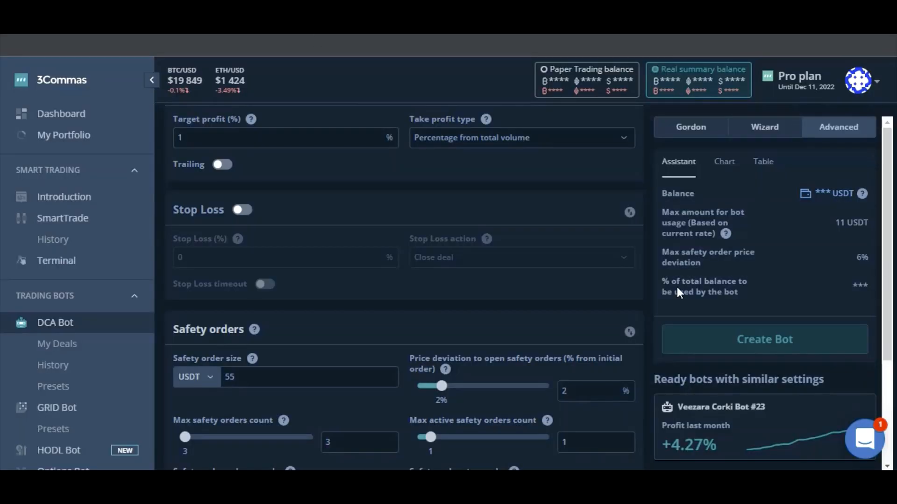
- Return to the 3Commas bot form and check the safety order size, counts, price deviation and scales
{"action": "scroll", "coordinate": [551, 344], "scroll_direction": "down", "scroll_amount": 7}
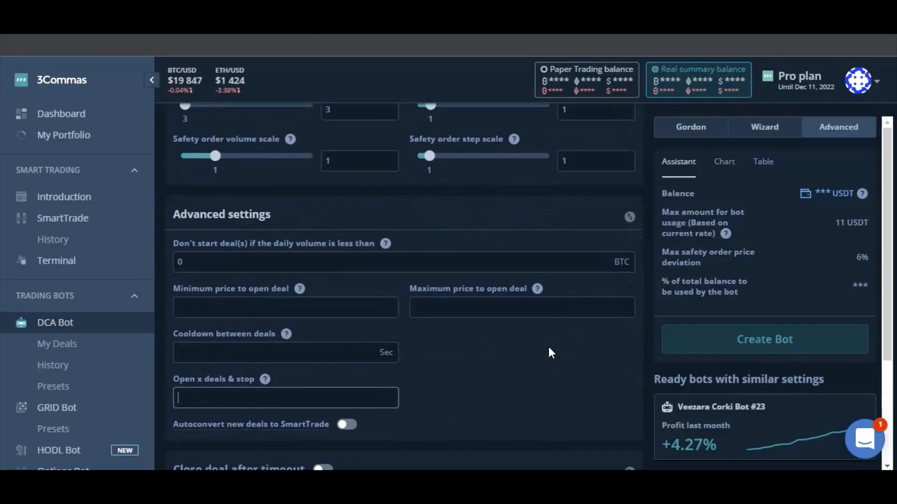
{"action": "scroll", "coordinate": [533, 343], "scroll_direction": "up", "scroll_amount": 3}
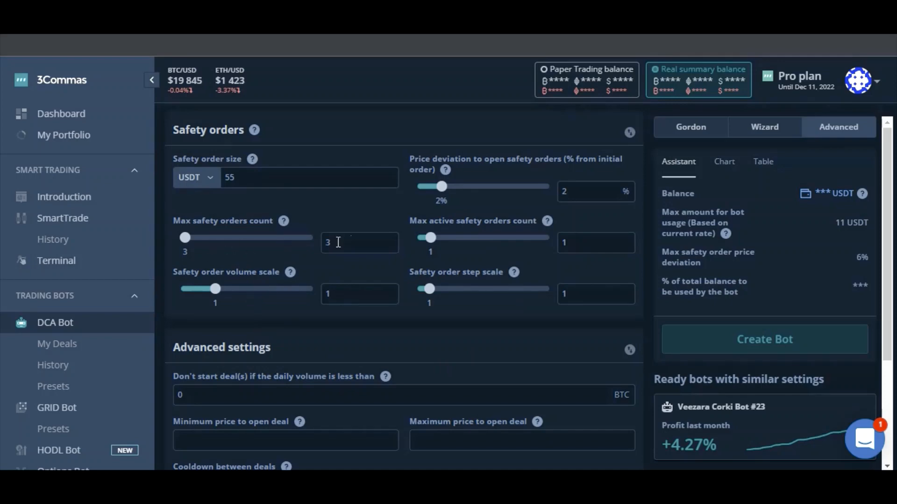
{"action": "scroll", "coordinate": [564, 362], "scroll_direction": "down", "scroll_amount": 1}
{"action": "scroll", "coordinate": [564, 363], "scroll_direction": "up", "scroll_amount": 5}
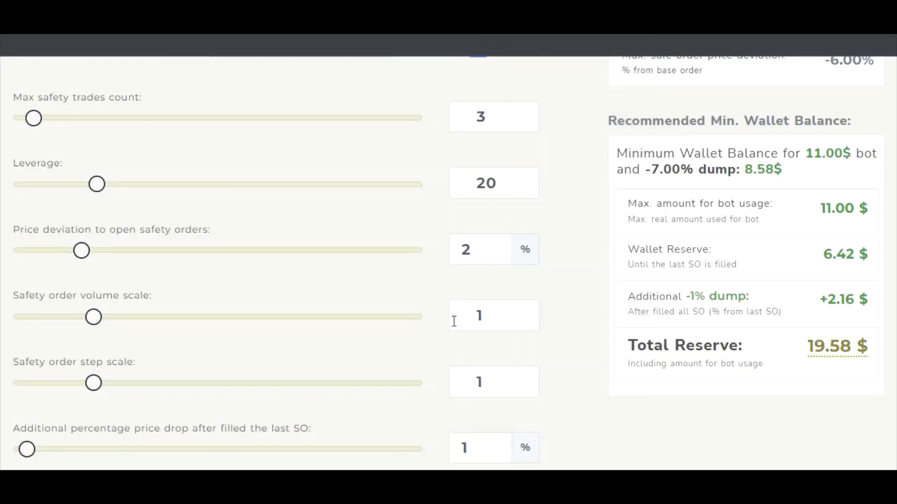
- Switch to the Anti-Liquidation Bot Calculator and examine its bot usage amount, deal volume, price deviation and recommended minimum wallet balance
{"action": "scroll", "coordinate": [452, 321], "scroll_direction": "down", "scroll_amount": 2}
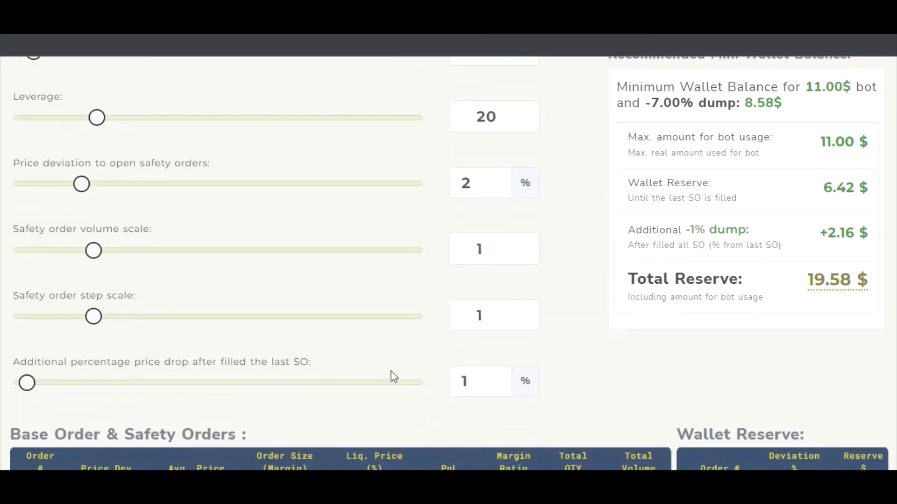
{"action": "scroll", "coordinate": [456, 402], "scroll_direction": "up", "scroll_amount": 10}
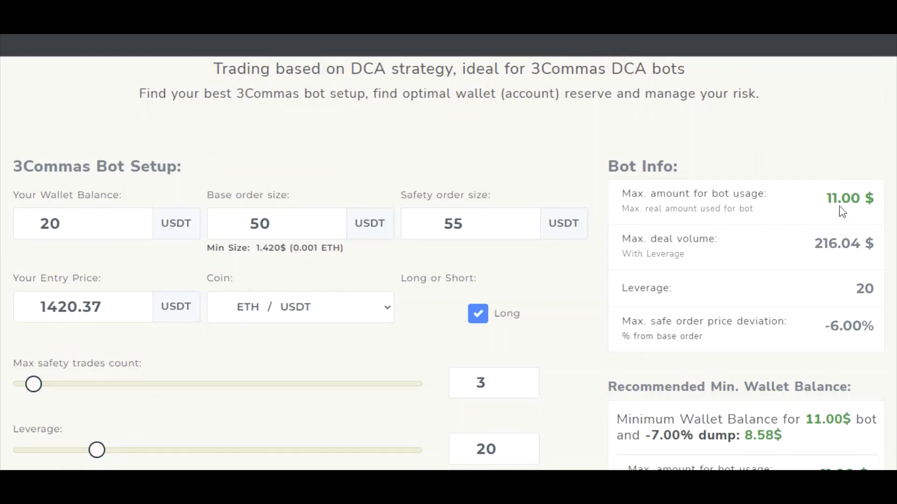
{"action": "scroll", "coordinate": [476, 296], "scroll_direction": "down", "scroll_amount": 2}
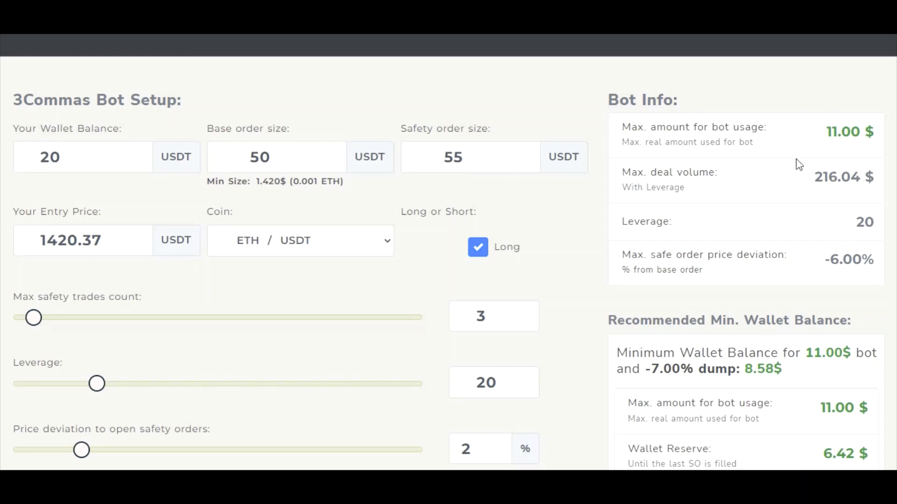
{"action": "scroll", "coordinate": [761, 222], "scroll_direction": "down", "scroll_amount": 1}
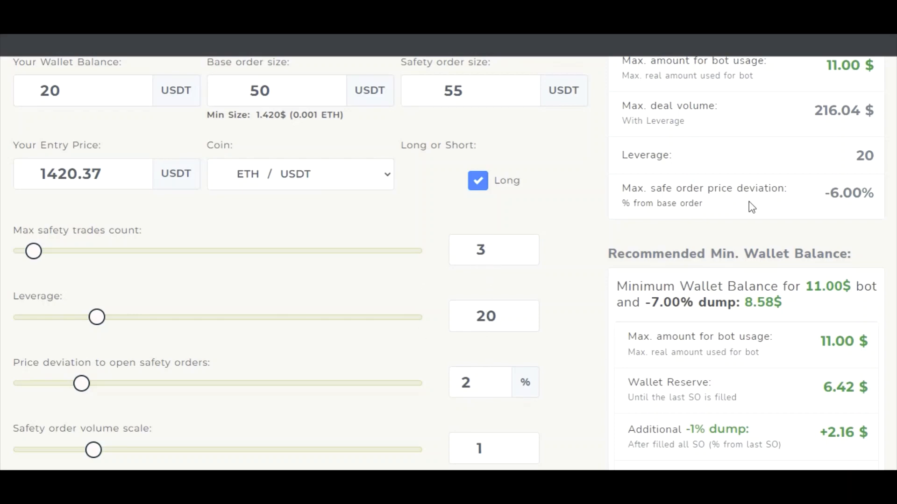
{"action": "scroll", "coordinate": [743, 234], "scroll_direction": "down", "scroll_amount": 2}
{"action": "scroll", "coordinate": [733, 236], "scroll_direction": "up", "scroll_amount": 1}
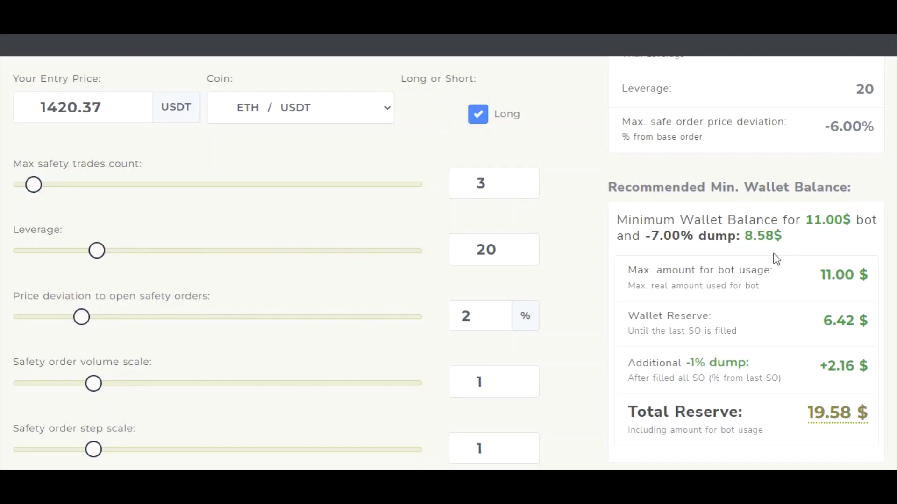
{"action": "scroll", "coordinate": [761, 272], "scroll_direction": "down", "scroll_amount": 3}
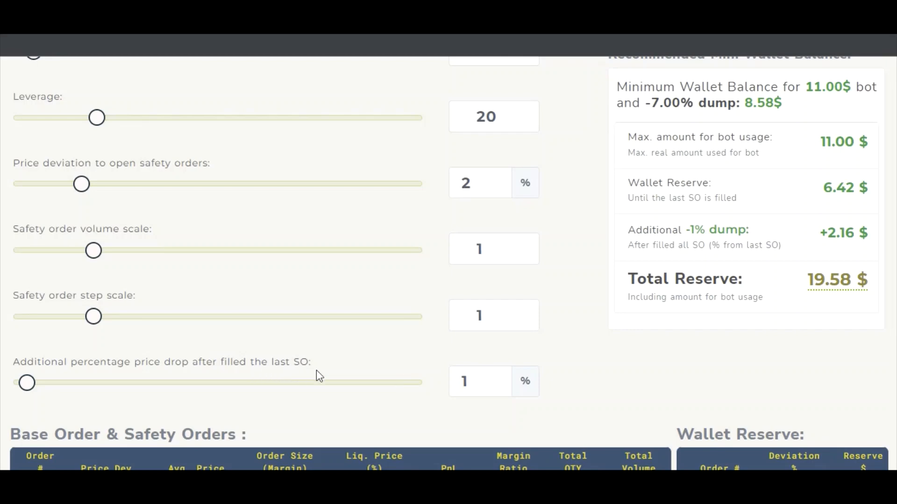
{"action": "scroll", "coordinate": [444, 378], "scroll_direction": "up", "scroll_amount": 2}
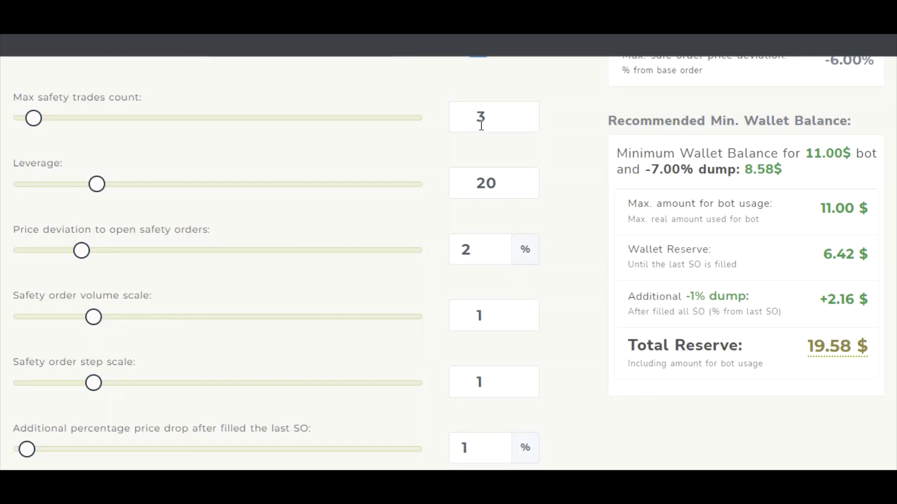
{"action": "scroll", "coordinate": [496, 286], "scroll_direction": "down", "scroll_amount": 2}
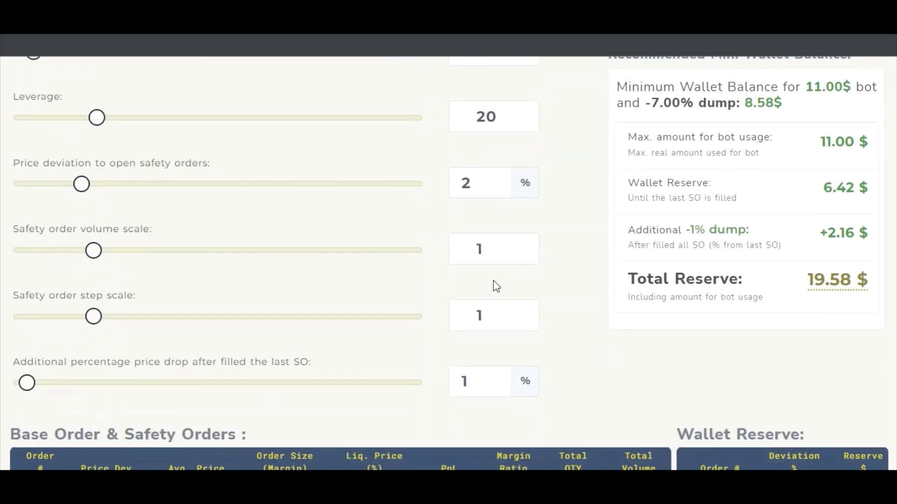
- Try a 2% additional price drop after the last filled SO in the calculator, and set it back to 1%
{"action": "left_click", "coordinate": [475, 387]}
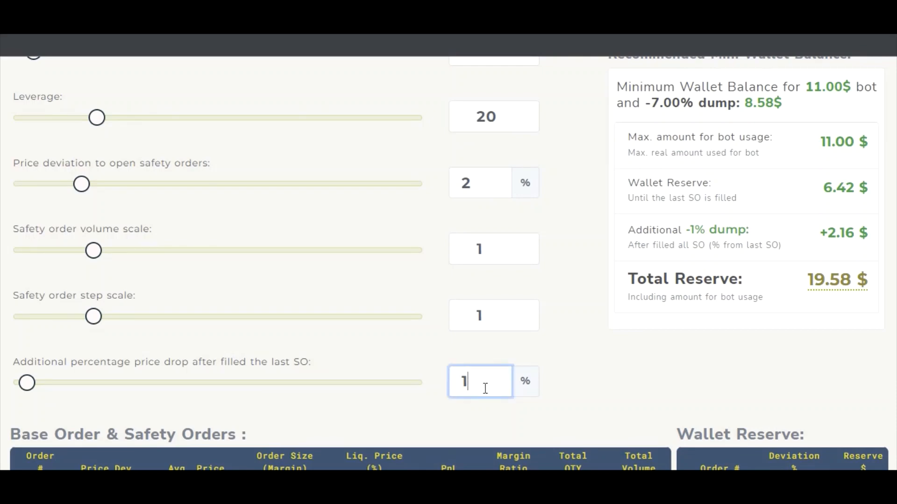
{"action": "key", "text": "BackSpace"}
{"action": "type", "text": "2"}
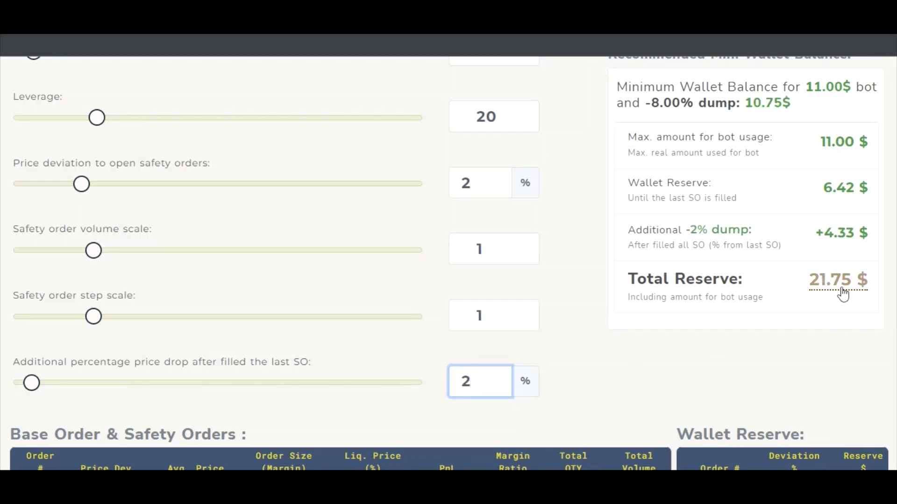
{"action": "key", "text": "BackSpace"}
{"action": "type", "text": "1"}
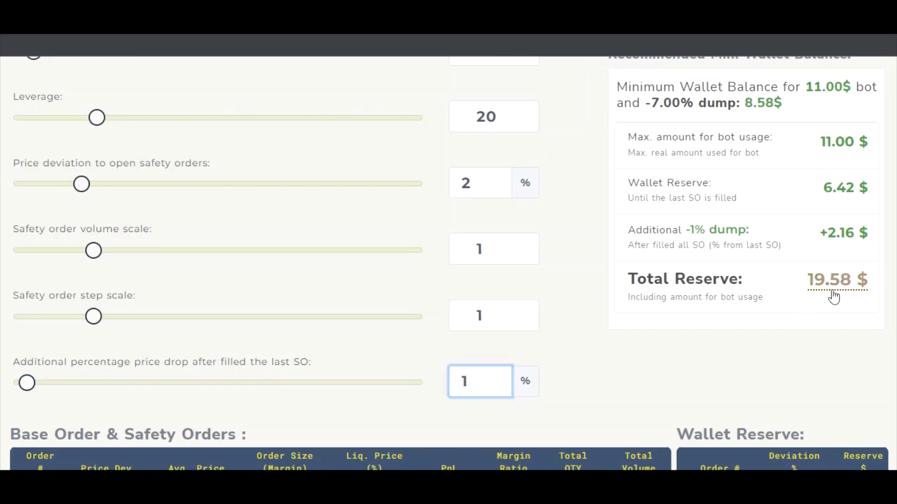
- Examine the calculator's total reserve, recommended minimum wallet balance and bot info for the current setup
{"action": "scroll", "coordinate": [586, 363], "scroll_direction": "up", "scroll_amount": 3}
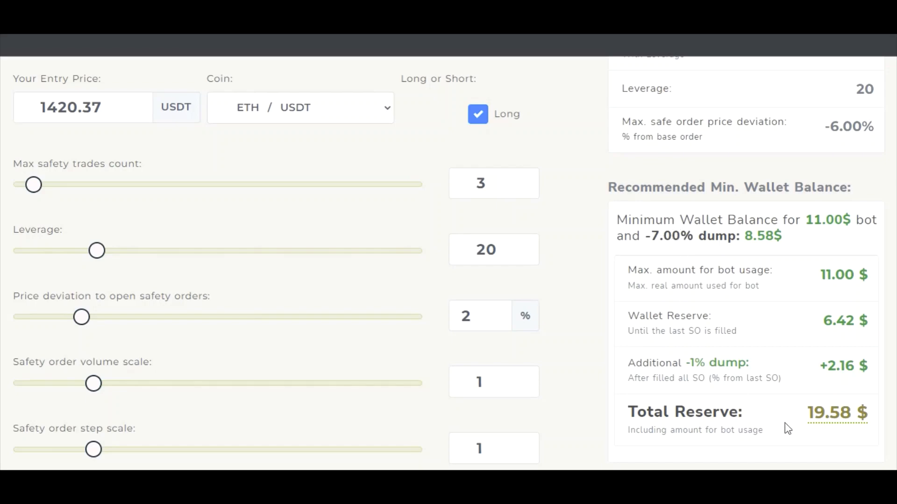
{"action": "scroll", "coordinate": [788, 428], "scroll_direction": "up", "scroll_amount": 1}
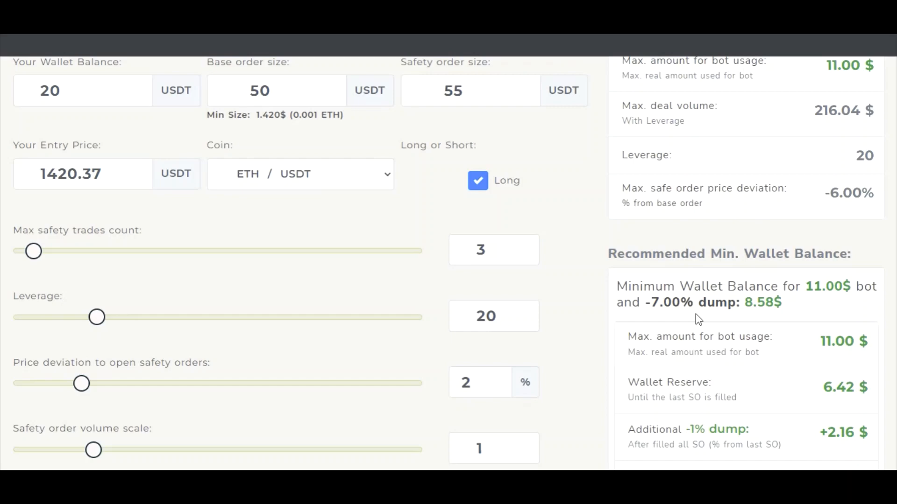
{"action": "scroll", "coordinate": [612, 380], "scroll_direction": "up", "scroll_amount": 1}
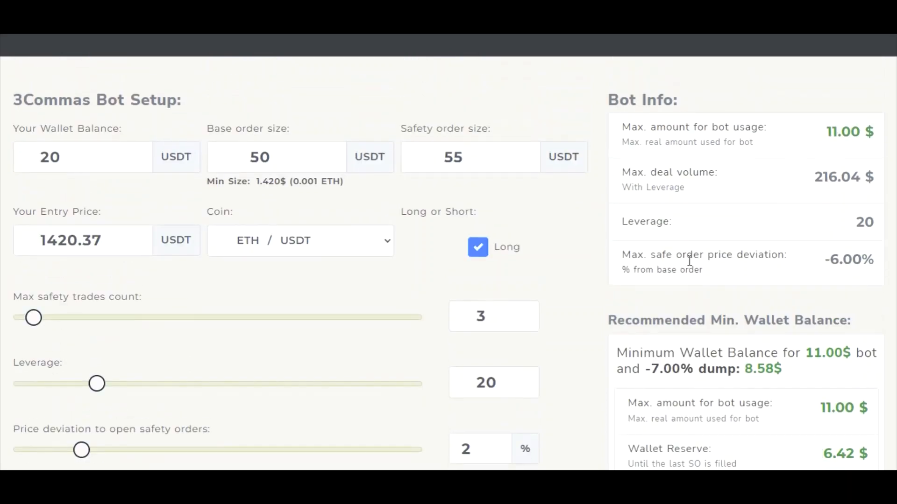
{"action": "scroll", "coordinate": [727, 349], "scroll_direction": "up", "scroll_amount": 2}
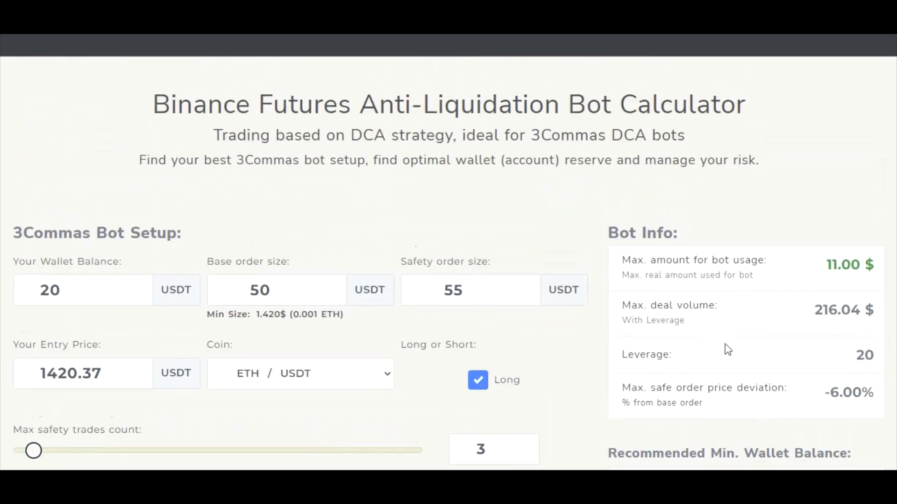
- Examine the calculator's recommended minimum wallet balance and reserve breakdown, and compare the bot info with the 3Commas bot form
{"action": "scroll", "coordinate": [727, 350], "scroll_direction": "down", "scroll_amount": 3}
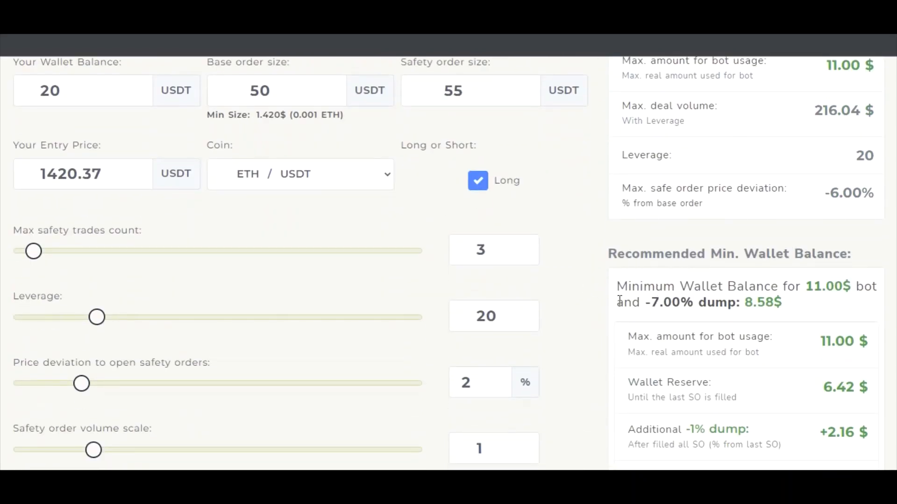
{"action": "scroll", "coordinate": [654, 374], "scroll_direction": "down", "scroll_amount": 3}
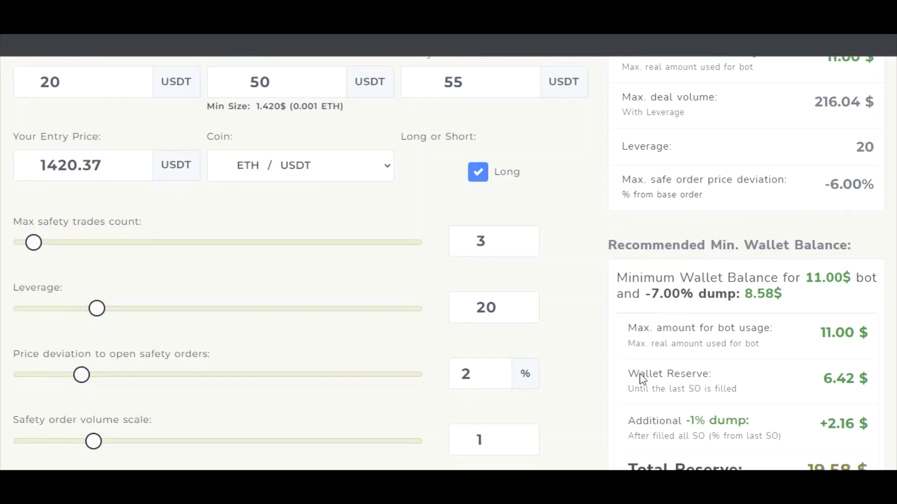
{"action": "scroll", "coordinate": [780, 327], "scroll_direction": "up", "scroll_amount": 2}
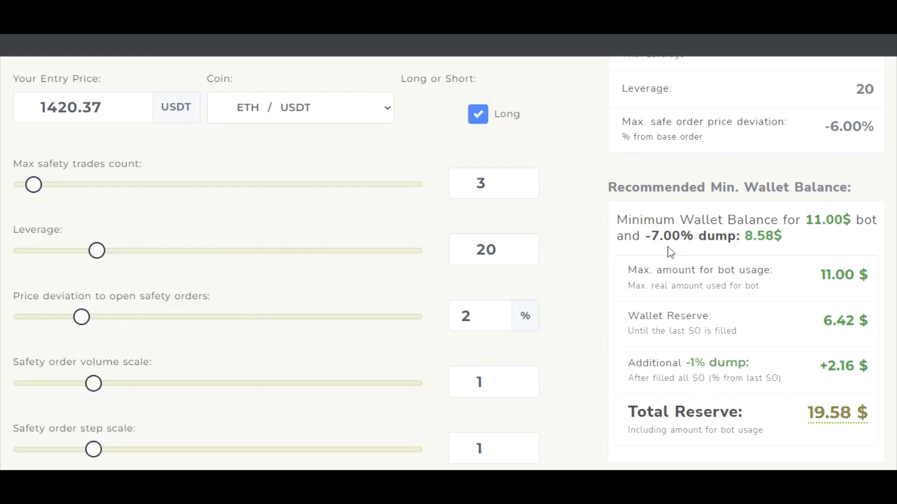
{"action": "scroll", "coordinate": [676, 298], "scroll_direction": "up", "scroll_amount": 1}
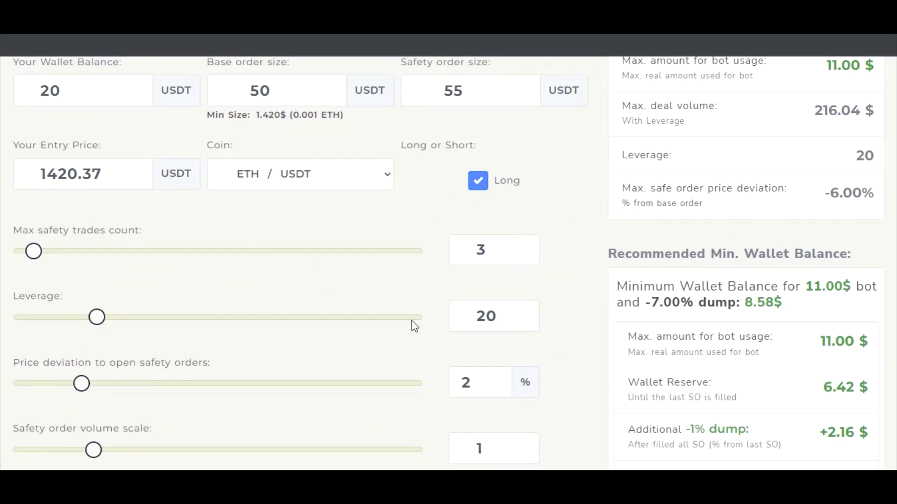
{"action": "scroll", "coordinate": [549, 314], "scroll_direction": "up", "scroll_amount": 1}
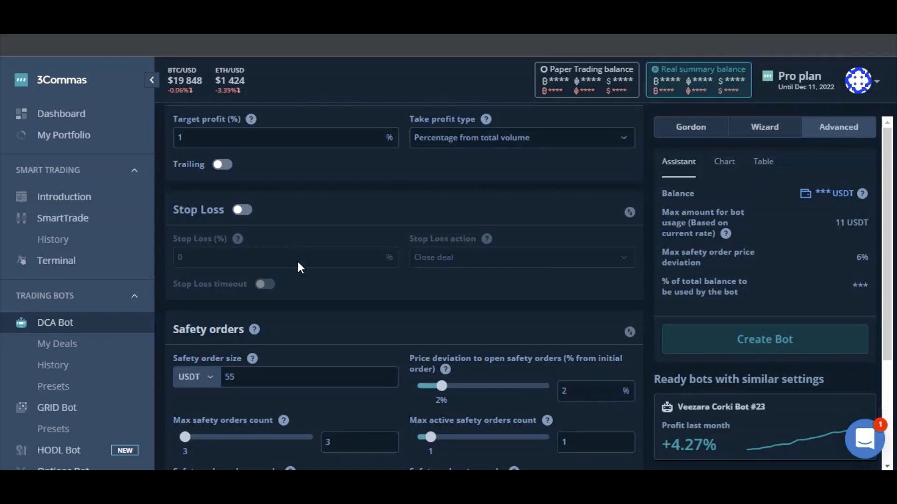
{"action": "scroll", "coordinate": [299, 266], "scroll_direction": "up", "scroll_amount": 1}
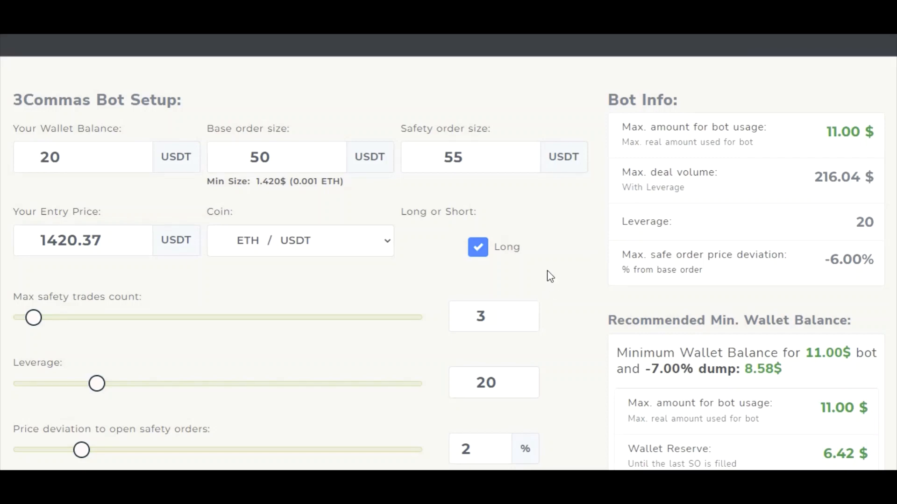
{"action": "scroll", "coordinate": [549, 282], "scroll_direction": "down", "scroll_amount": 5}
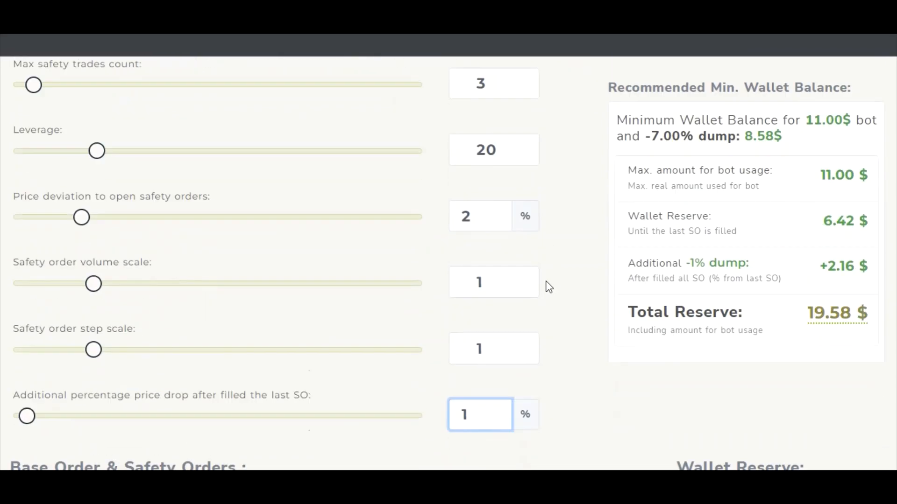
{"action": "scroll", "coordinate": [654, 350], "scroll_direction": "up", "scroll_amount": 6}
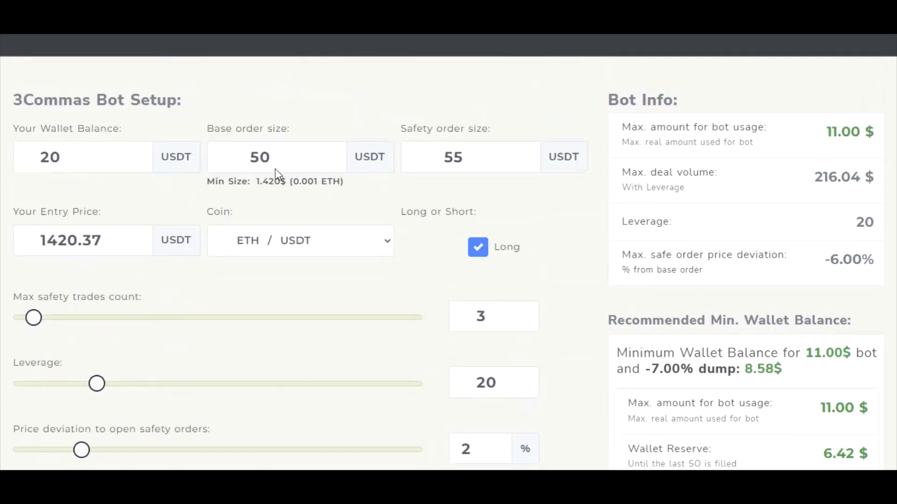
{"action": "scroll", "coordinate": [666, 310], "scroll_direction": "down", "scroll_amount": 1}
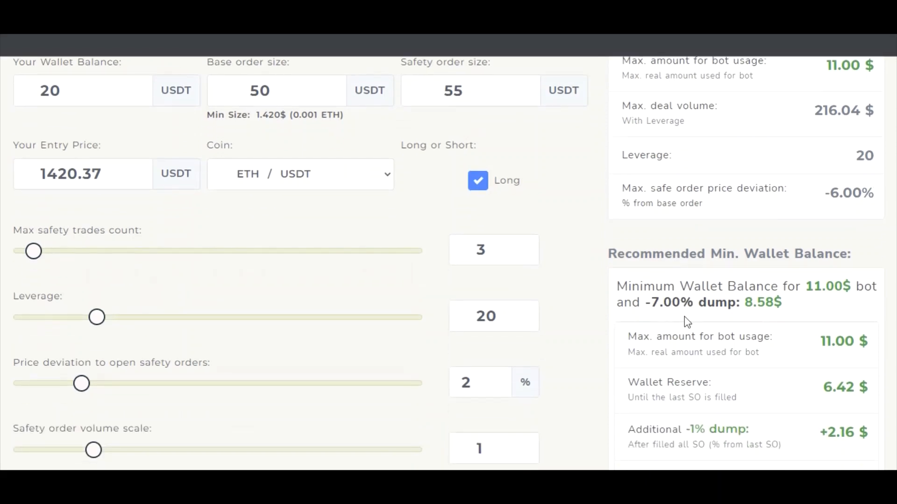
{"action": "scroll", "coordinate": [686, 322], "scroll_direction": "up", "scroll_amount": 2}
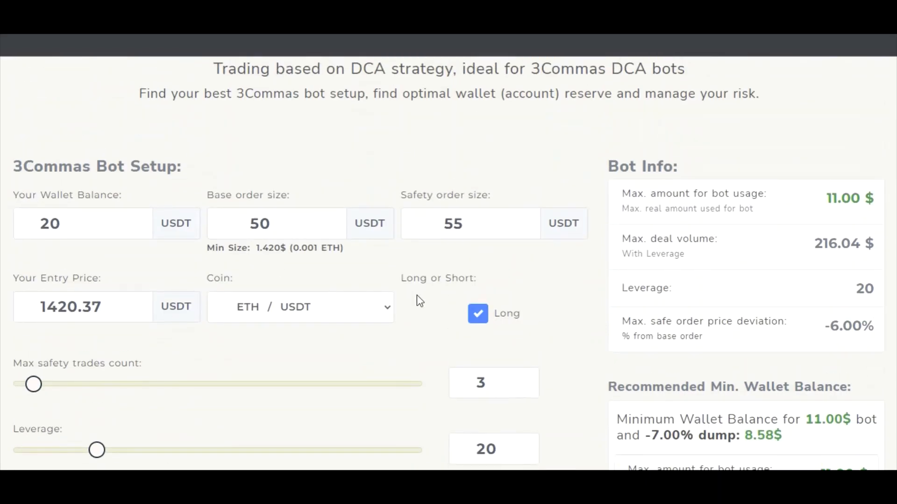
{"action": "scroll", "coordinate": [417, 298], "scroll_direction": "down", "scroll_amount": 1}
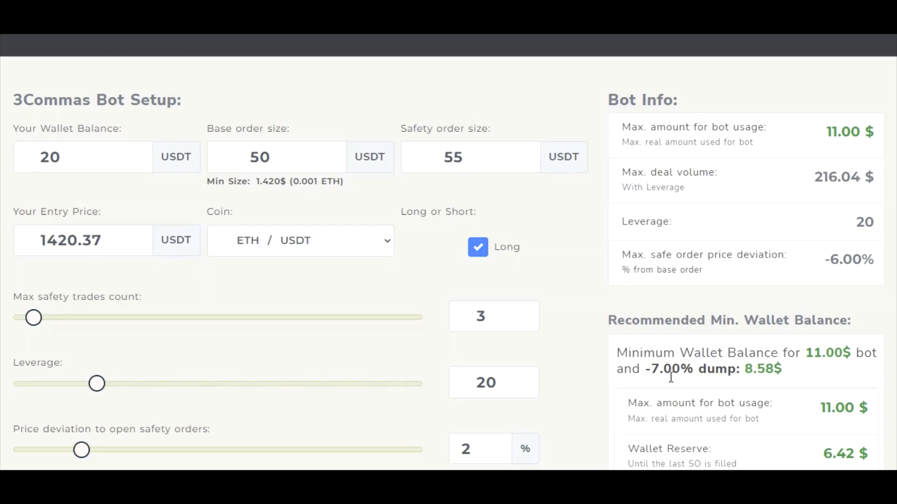
{"action": "scroll", "coordinate": [672, 376], "scroll_direction": "down", "scroll_amount": 1}
{"action": "scroll", "coordinate": [670, 376], "scroll_direction": "up", "scroll_amount": 1}
- Try a base order size of 30 USDT and a safety order size of 40 USDT, and check the total reserve
{"action": "left_click", "coordinate": [295, 162]}
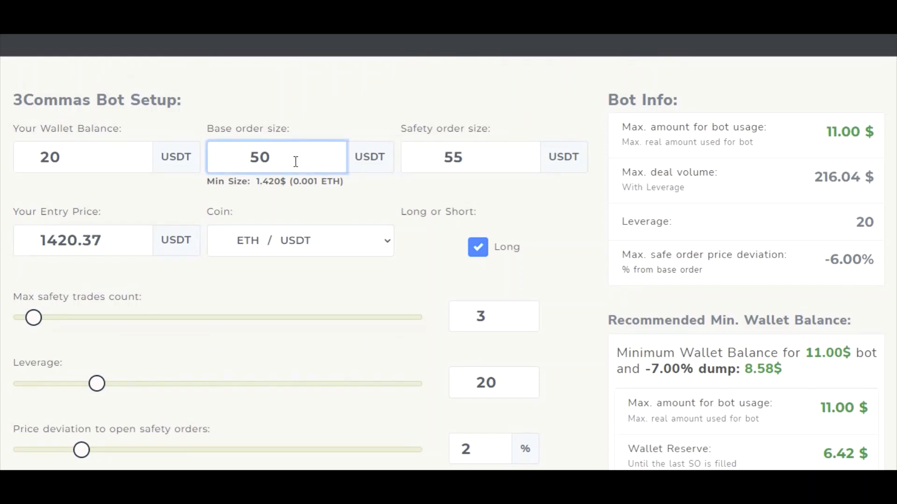
{"action": "key", "text": "BackSpace"}
{"action": "key", "text": "BackSpace"}
{"action": "type", "text": "30"}
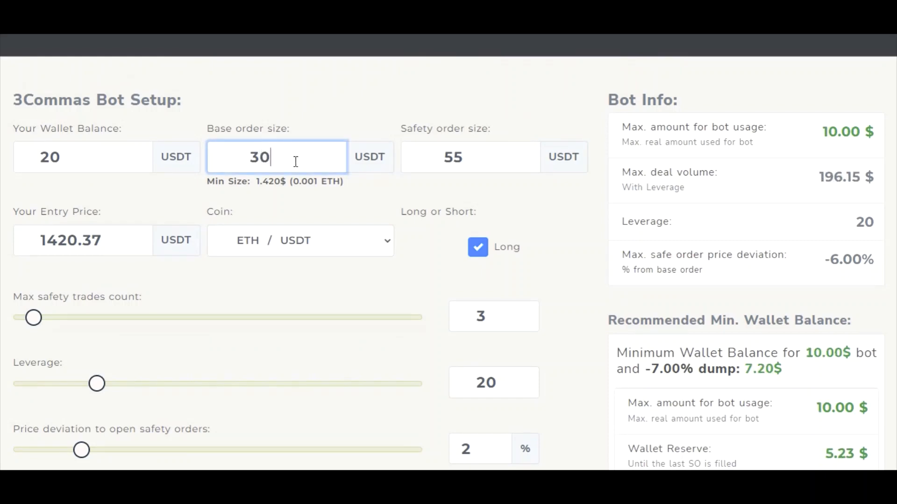
{"action": "left_click", "coordinate": [491, 156]}
{"action": "key", "text": "BackSpace"}
{"action": "key", "text": "BackSpace"}
{"action": "type", "text": "40"}
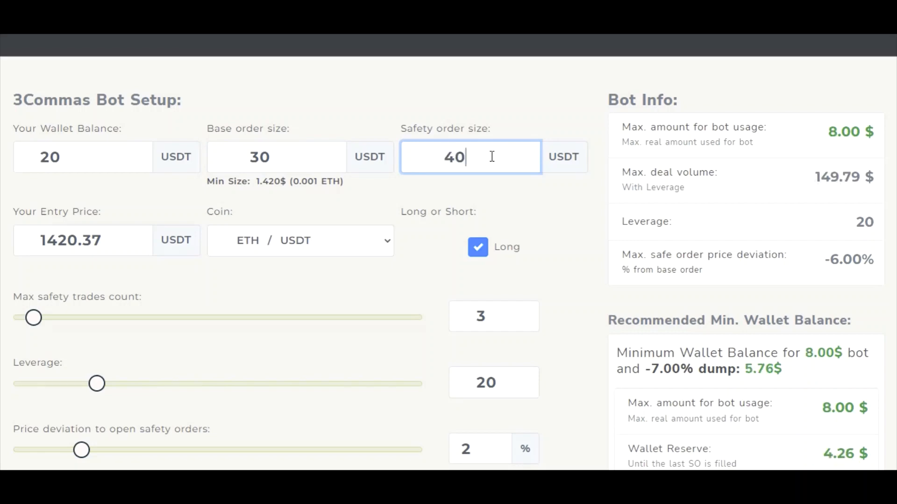
{"action": "scroll", "coordinate": [661, 344], "scroll_direction": "down", "scroll_amount": 4}
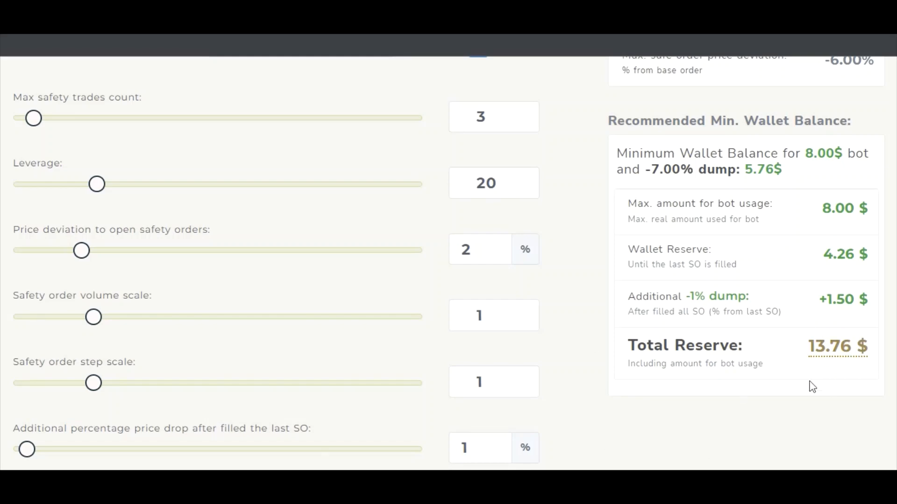
- Try a 5% additional price drop after the last filled SO, and check the recommended minimum wallet balance
{"action": "scroll", "coordinate": [763, 384], "scroll_direction": "down", "scroll_amount": 3}
{"action": "left_click", "coordinate": [487, 307]}
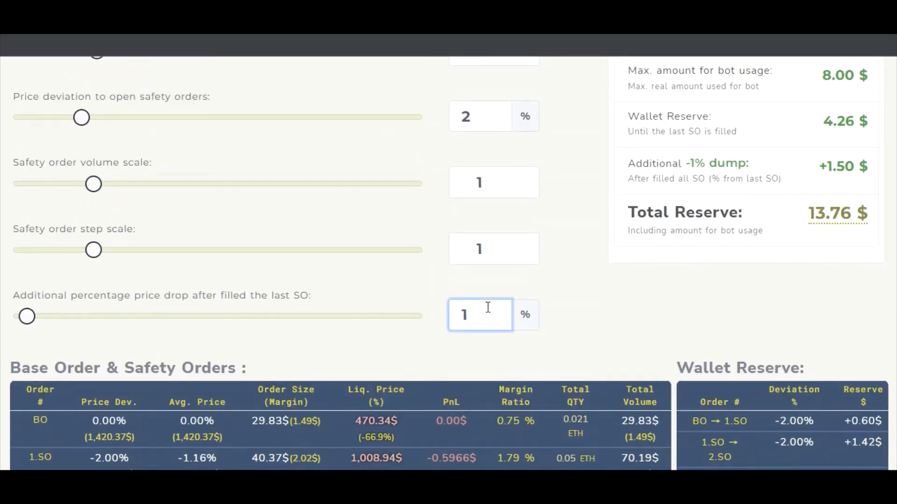
{"action": "key", "text": "BackSpace"}
{"action": "type", "text": "3"}
{"action": "key", "text": "BackSpace"}
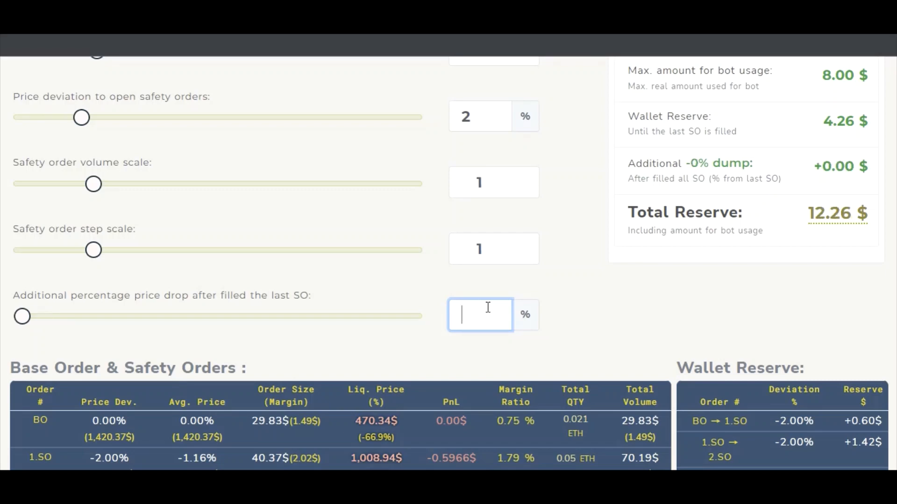
{"action": "type", "text": "5"}
{"action": "scroll", "coordinate": [680, 362], "scroll_direction": "up", "scroll_amount": 6}
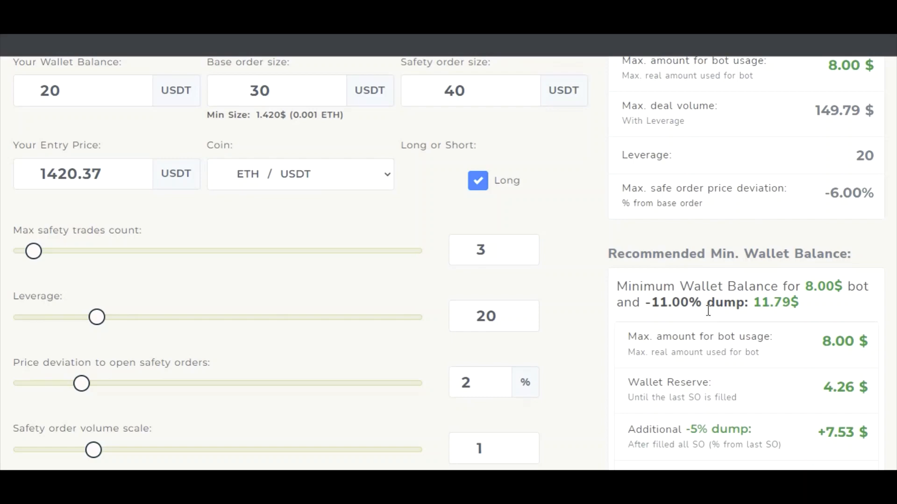
{"action": "scroll", "coordinate": [713, 333], "scroll_direction": "up", "scroll_amount": 3}
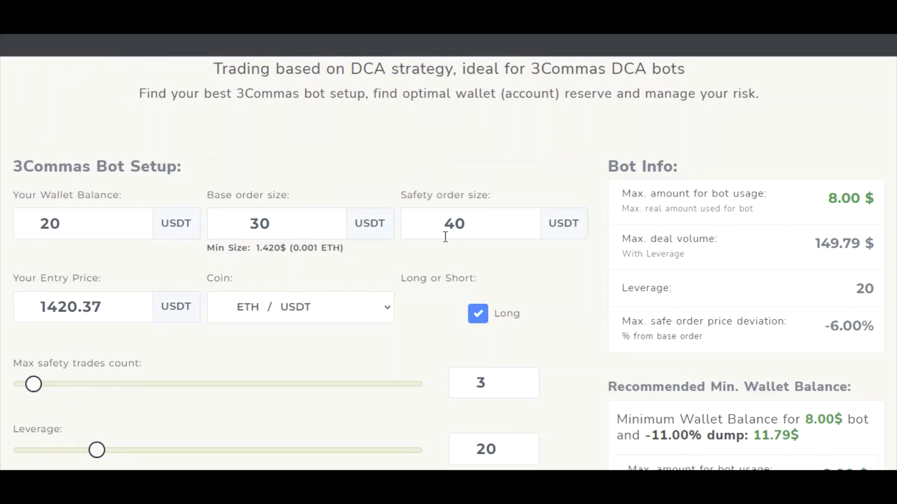
- Set the calculator's base order size back to 50 USDT and the safety order size back to 55 USDT
{"action": "left_click", "coordinate": [310, 221]}
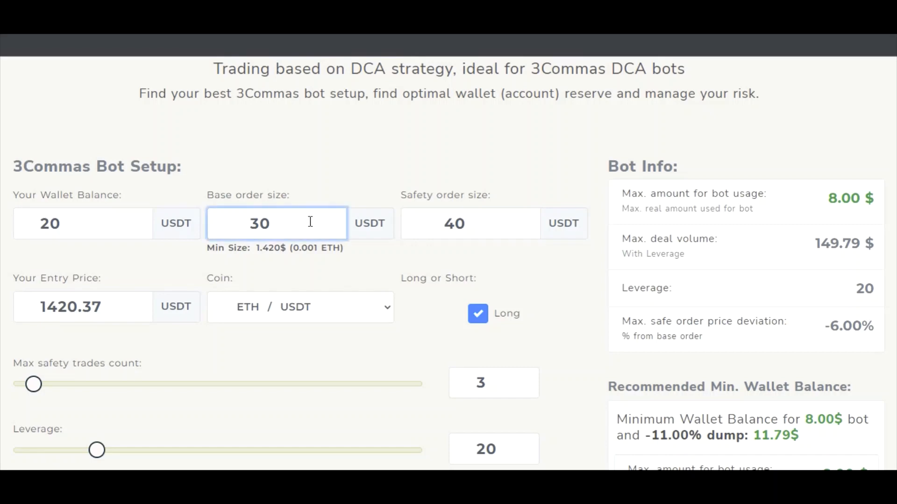
{"action": "key", "text": "BackSpace"}
{"action": "key", "text": "BackSpace"}
{"action": "type", "text": "50"}
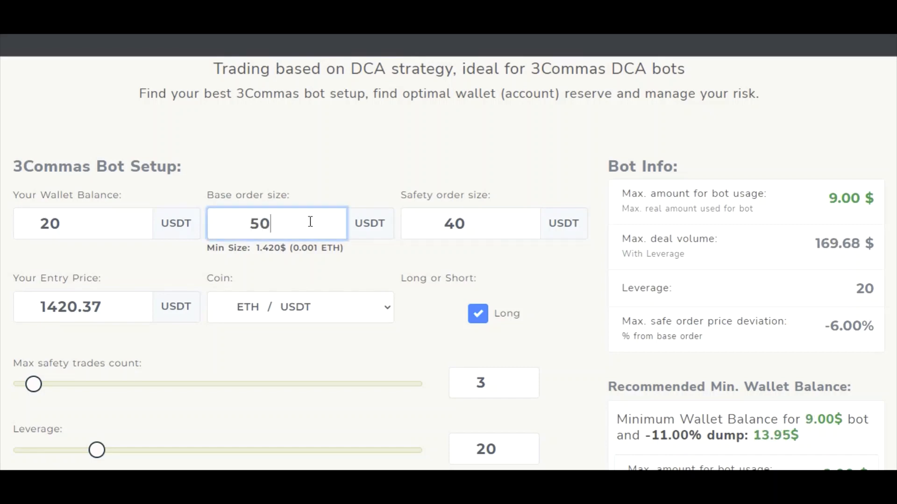
{"action": "left_click", "coordinate": [474, 223]}
{"action": "key", "text": "BackSpace"}
{"action": "key", "text": "BackSpace"}
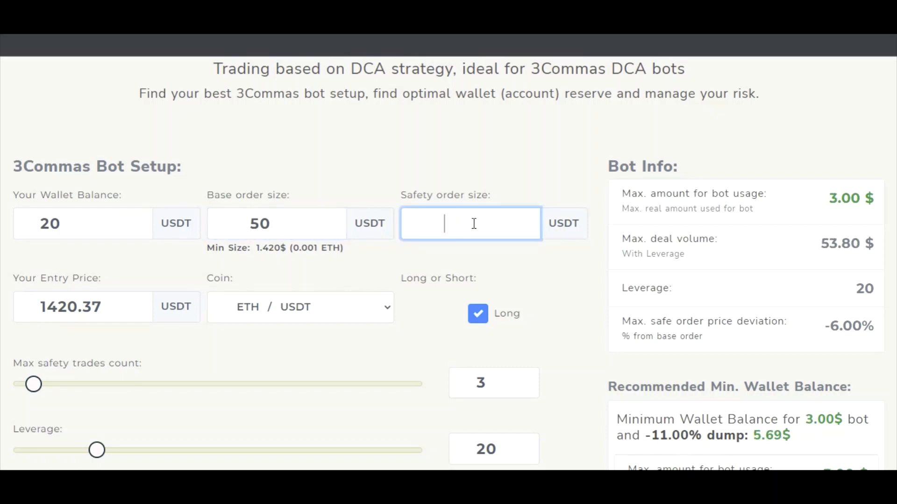
{"action": "type", "text": "55"}
- Check the total reserve, and set the additional price drop after the last filled SO back to 1%
{"action": "scroll", "coordinate": [590, 366], "scroll_direction": "down", "scroll_amount": 6}
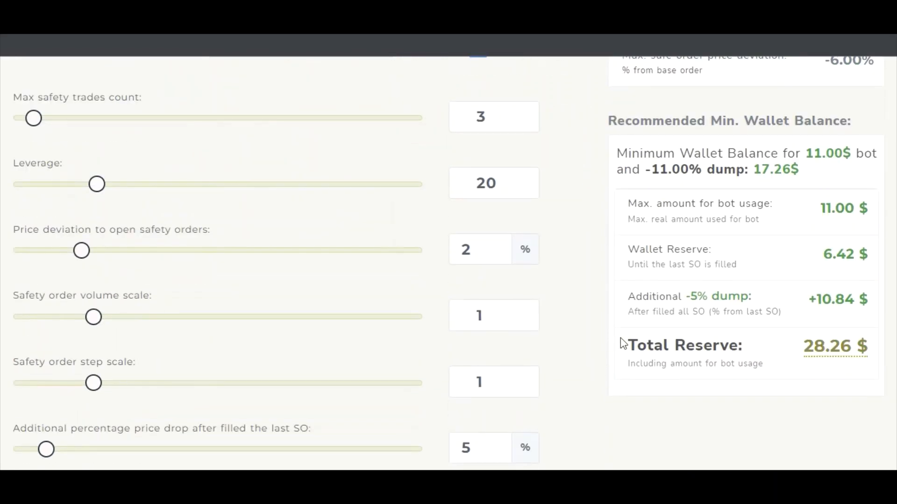
{"action": "scroll", "coordinate": [621, 331], "scroll_direction": "up", "scroll_amount": 3}
{"action": "scroll", "coordinate": [430, 404], "scroll_direction": "down", "scroll_amount": 3}
{"action": "scroll", "coordinate": [506, 424], "scroll_direction": "down", "scroll_amount": 3}
{"action": "left_click", "coordinate": [483, 308]}
{"action": "key", "text": "BackSpace"}
{"action": "type", "text": "1"}
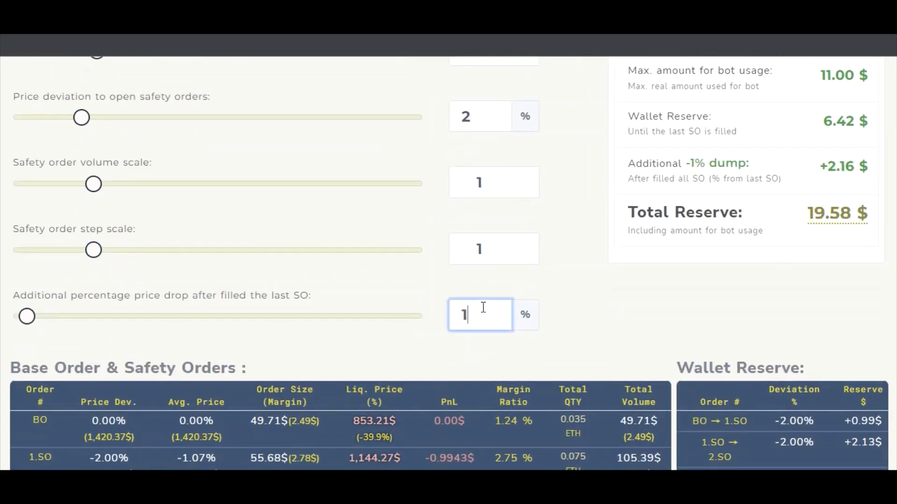
{"action": "scroll", "coordinate": [554, 327], "scroll_direction": "up", "scroll_amount": 10}
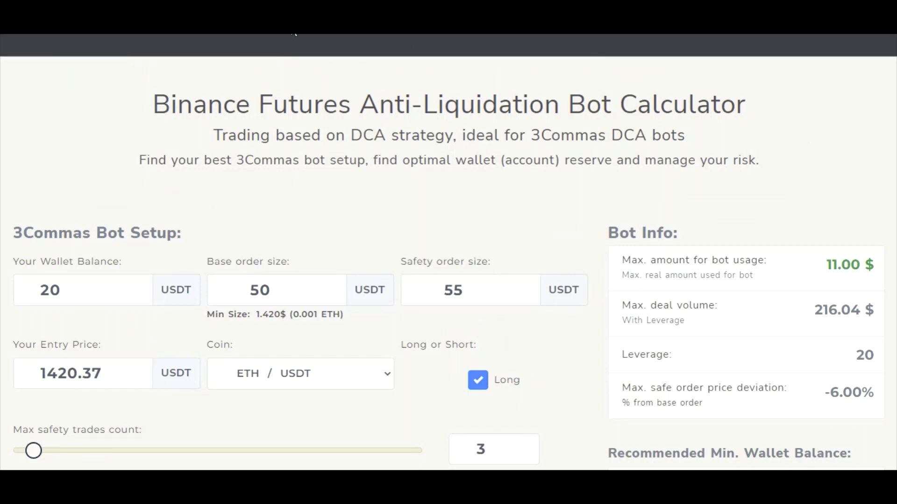
- Switch to the 3Commas DCA bot form, check the remaining settings, and create and start the bot
{"action": "key", "text": "ctrl+Tab"}
{"action": "scroll", "coordinate": [689, 294], "scroll_direction": "down", "scroll_amount": 3}
{"action": "scroll", "coordinate": [510, 286], "scroll_direction": "down", "scroll_amount": 7}
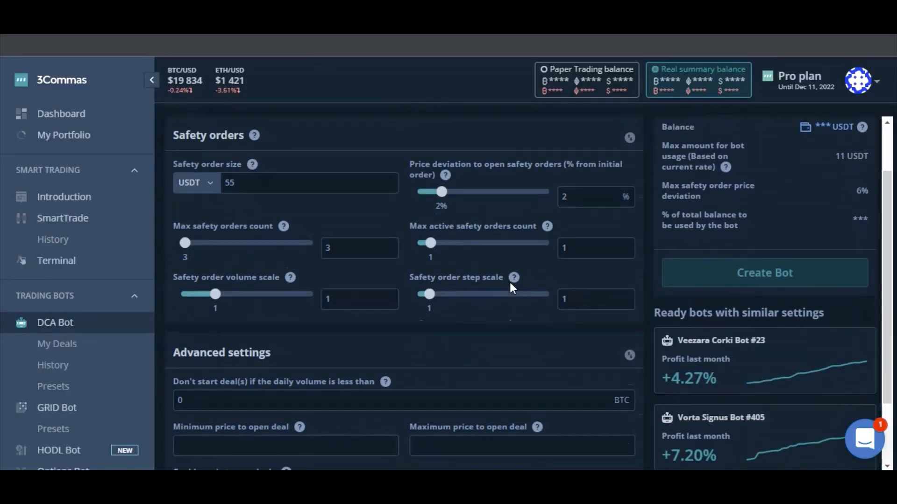
{"action": "scroll", "coordinate": [510, 286], "scroll_direction": "down", "scroll_amount": 2}
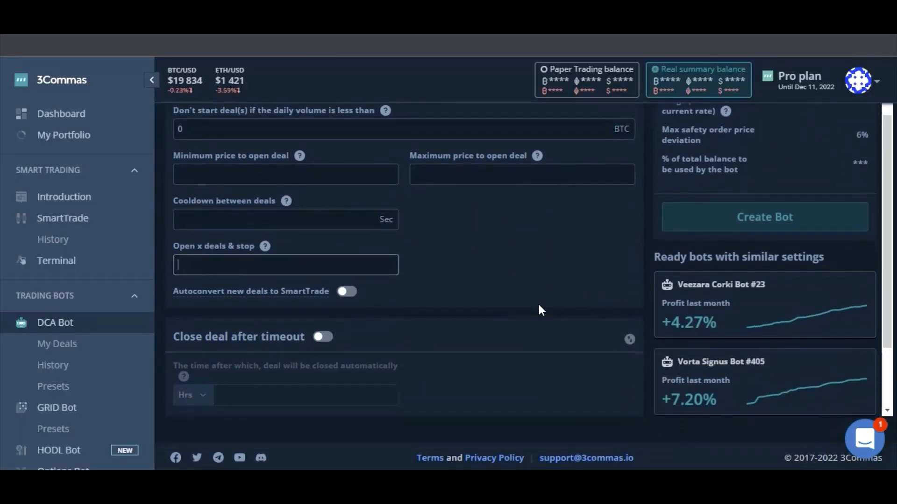
{"action": "scroll", "coordinate": [541, 310], "scroll_direction": "up", "scroll_amount": 3}
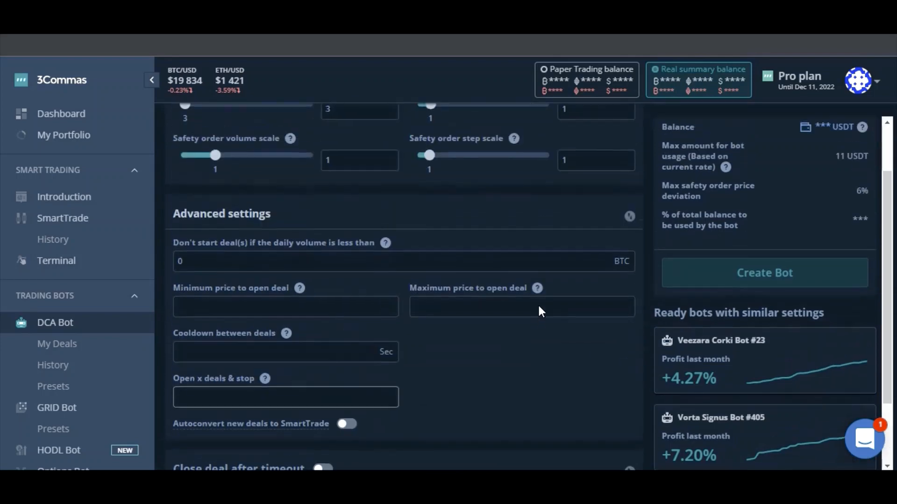
{"action": "left_click", "coordinate": [757, 277]}
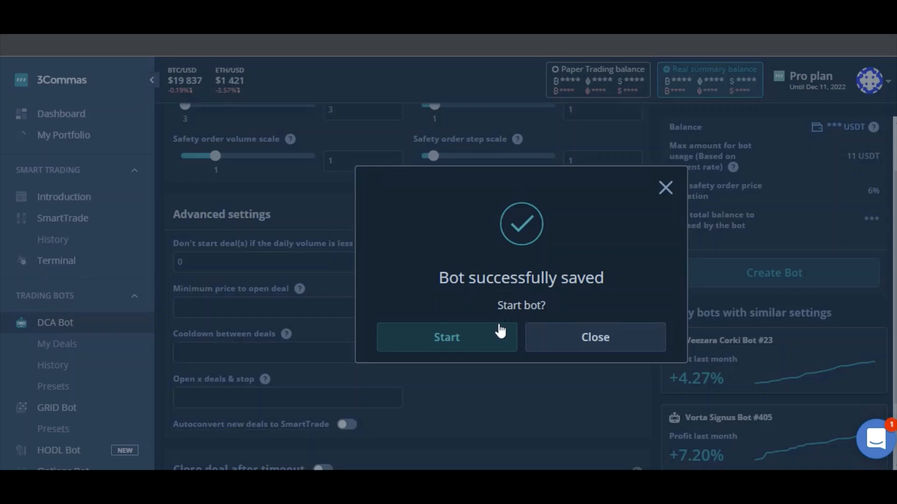
{"action": "left_click", "coordinate": [463, 343]}
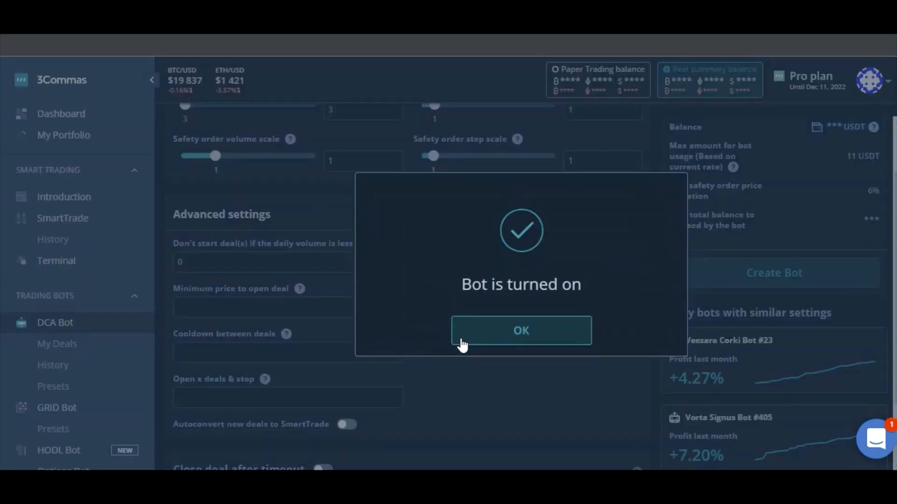
{"action": "left_click", "coordinate": [532, 331]}
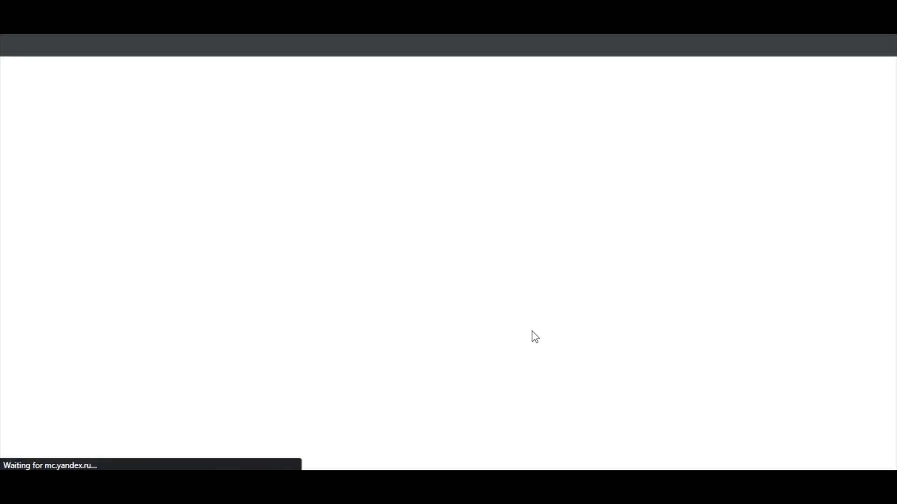